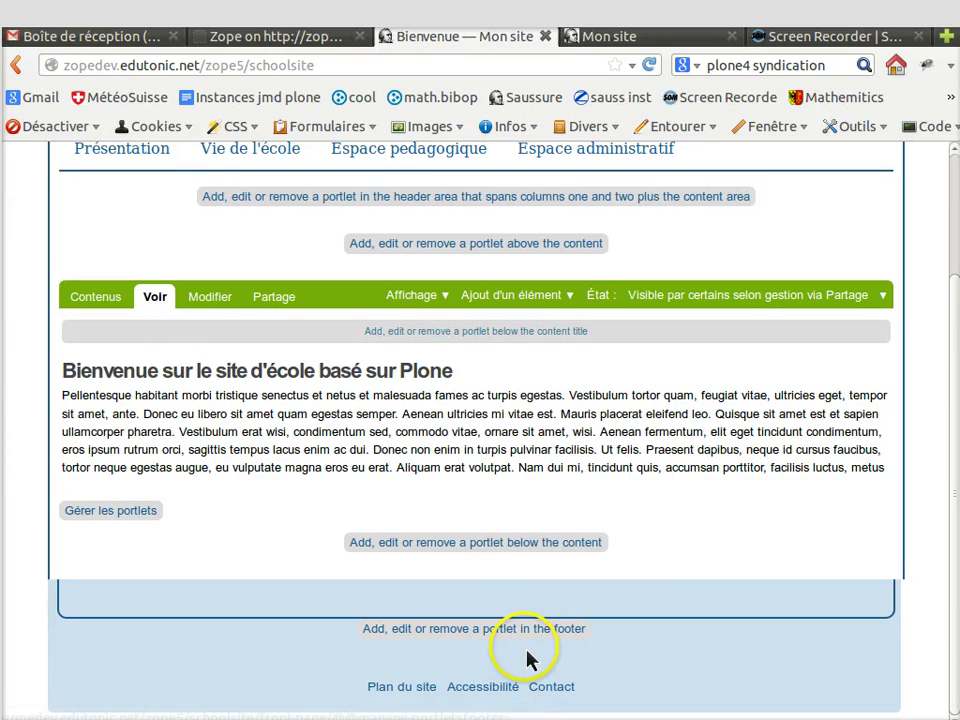
Step: Open the page for managing the footer portlets of the front page
{"action": "left_click", "coordinate": [486, 639]}
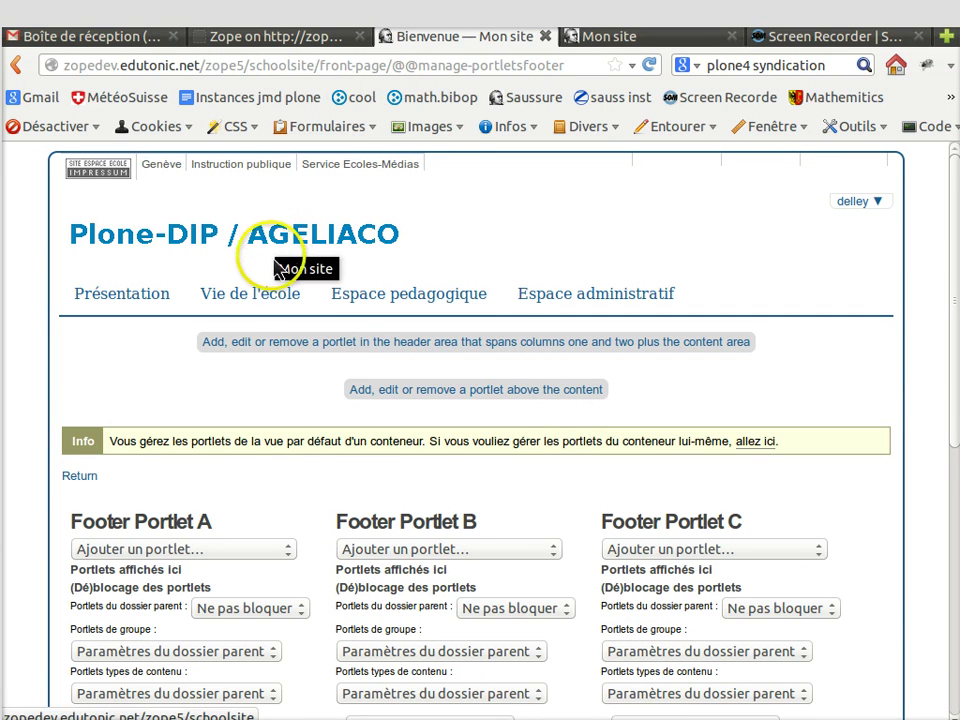
{"action": "left_click_drag", "start_coordinate": [393, 66], "coordinate": [522, 70]}
{"action": "key", "text": "End"}
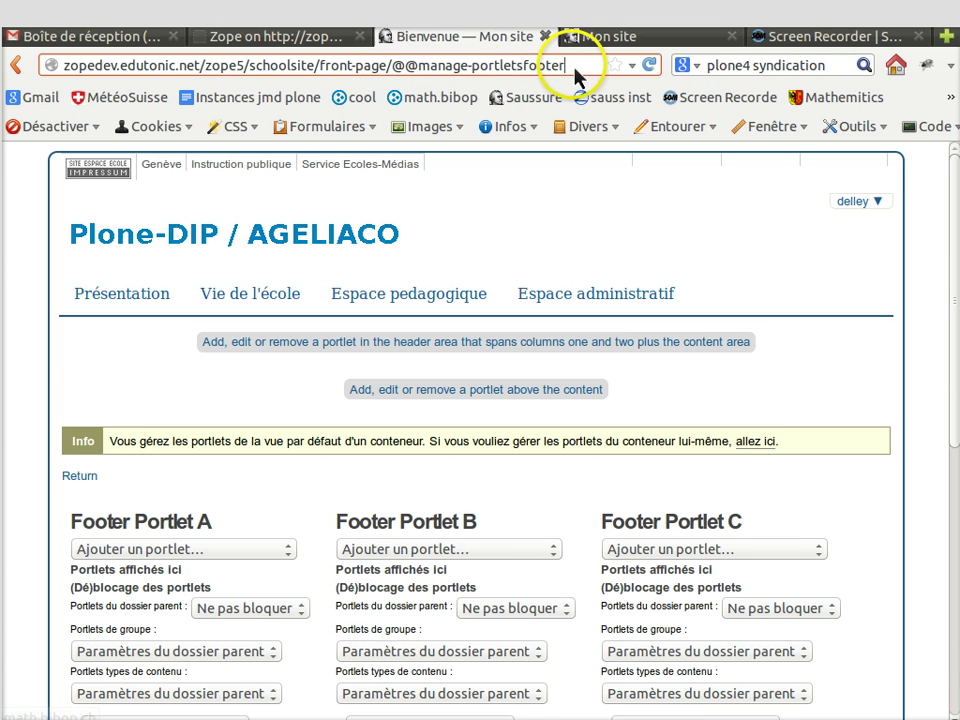
Step: Remove "front-page/" from the page address and load the footer portlet management for the whole site
{"action": "left_click_drag", "start_coordinate": [392, 66], "coordinate": [323, 68]}
{"action": "left_click", "coordinate": [391, 66]}
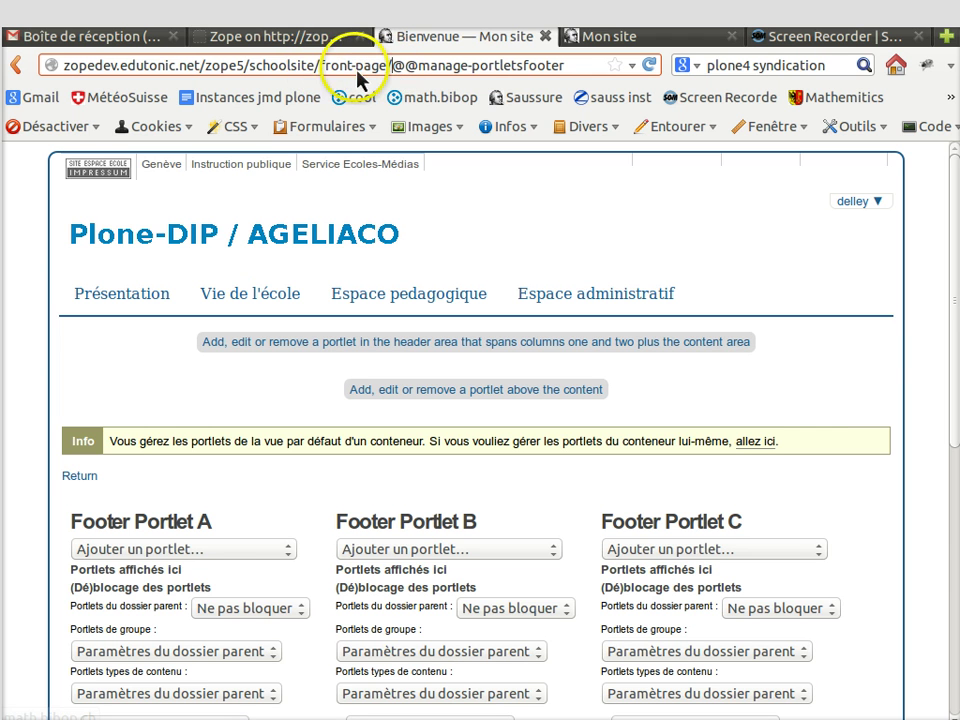
{"action": "key", "text": "Left"}
{"action": "key", "text": "Left"}
{"action": "key", "text": "Left"}
{"action": "key", "text": "Left"}
{"action": "key", "text": "Left"}
{"action": "key", "text": "BackSpace"}
{"action": "type", "text": "-"}
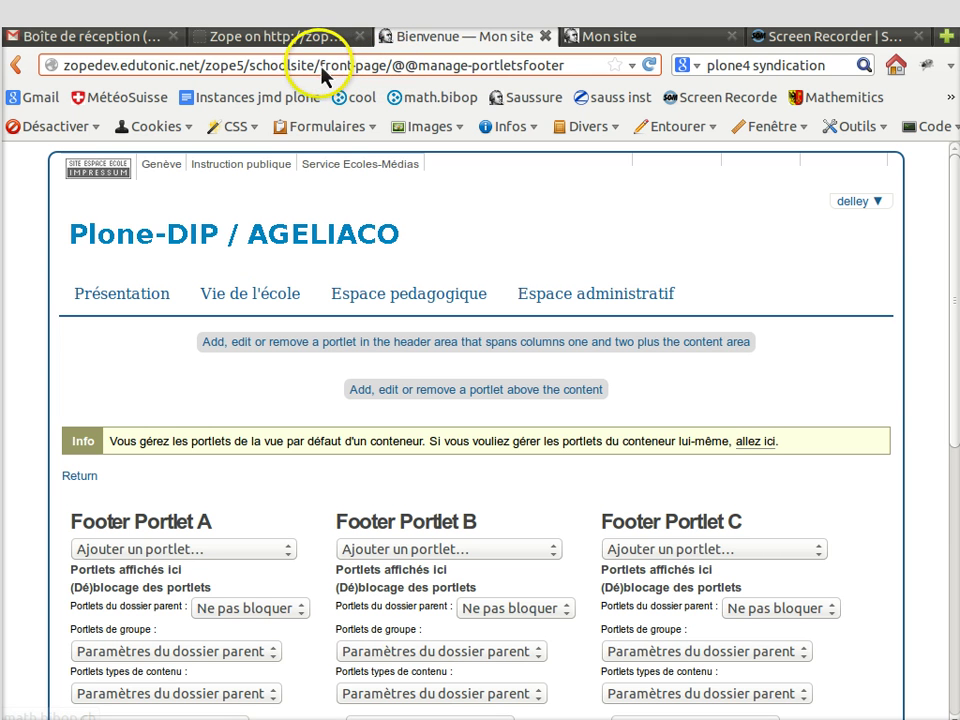
{"action": "left_click_drag", "start_coordinate": [321, 68], "coordinate": [392, 68]}
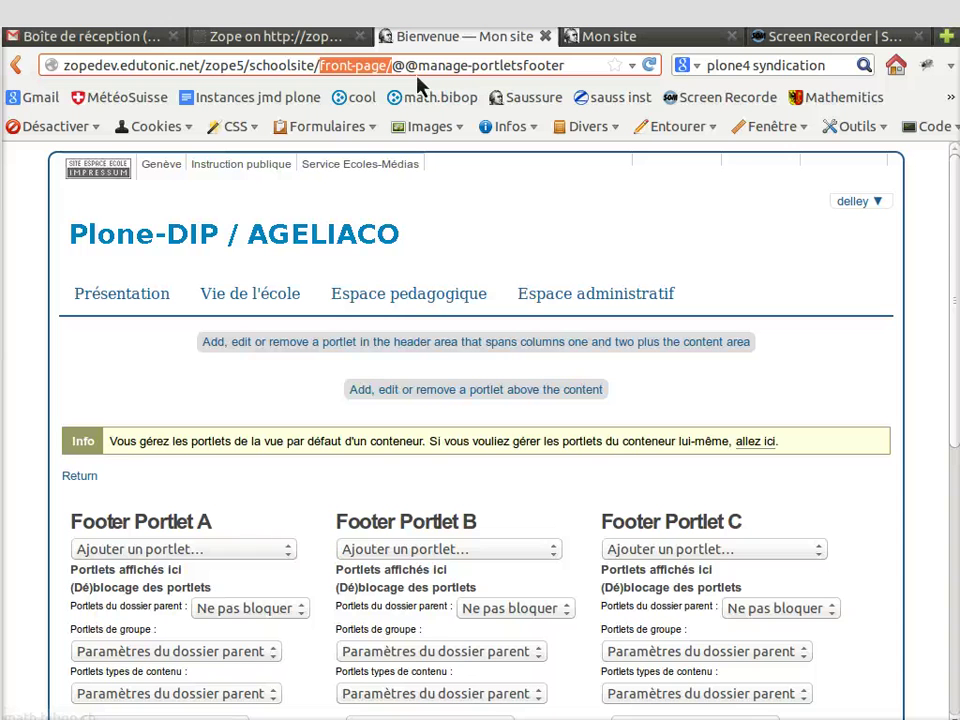
{"action": "key", "text": "BackSpace"}
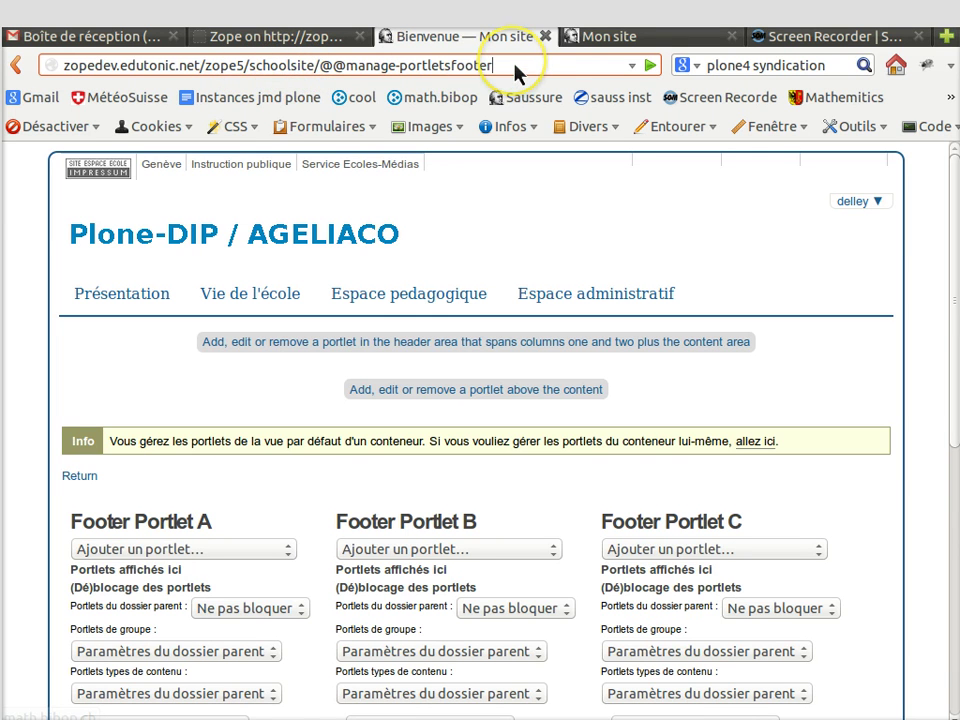
{"action": "key", "text": "Return"}
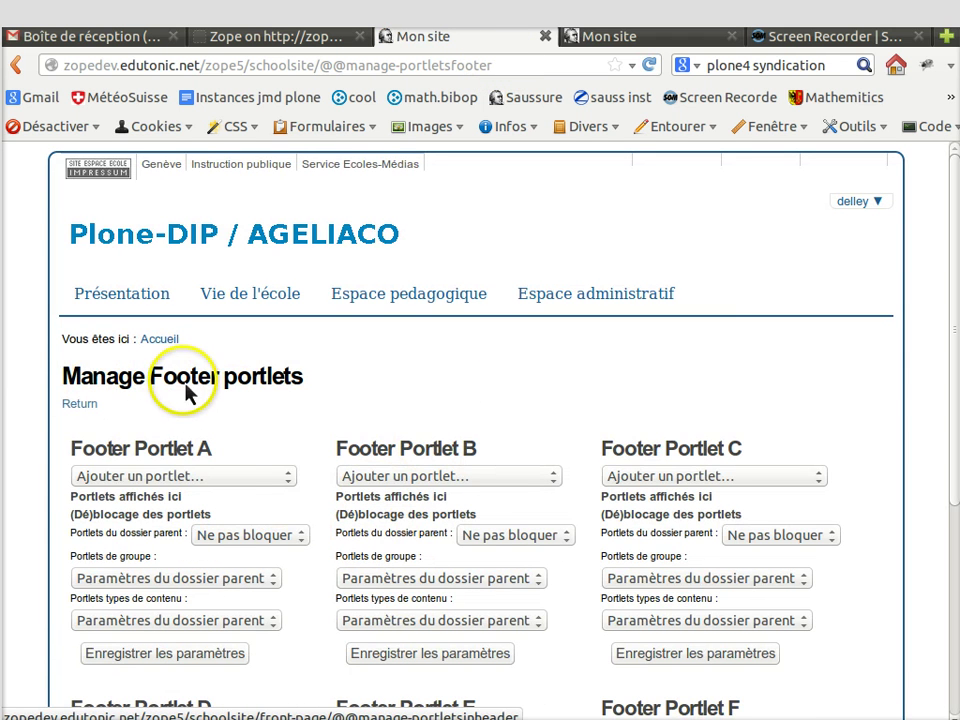
Step: Start adding a "Portlet texte statique" to Footer Portlet A
{"action": "left_click_drag", "start_coordinate": [321, 66], "coordinate": [504, 70]}
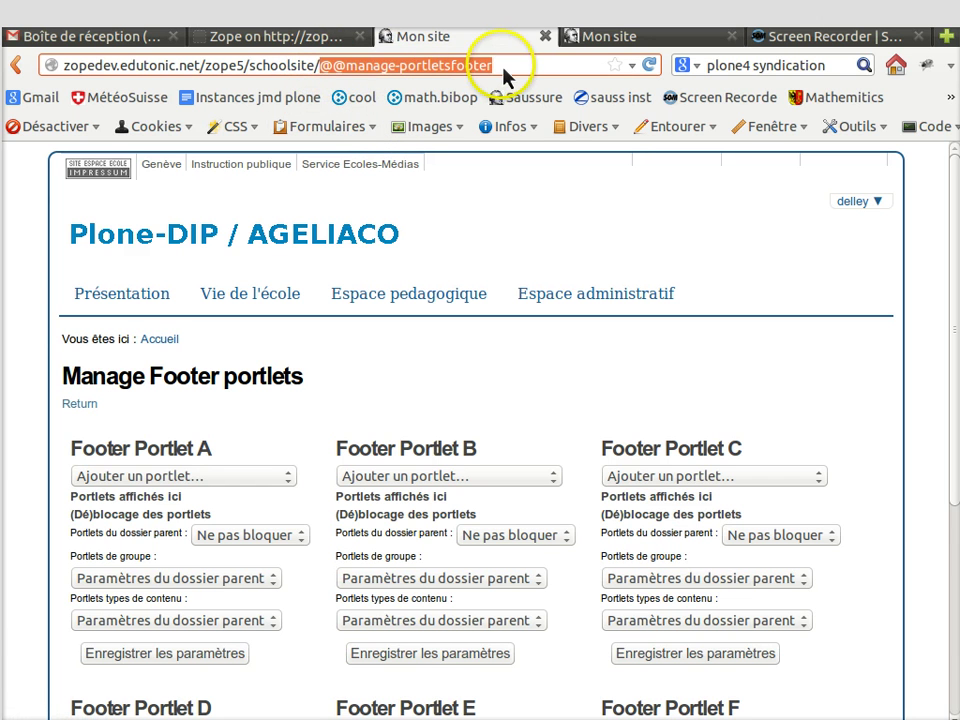
{"action": "left_click", "coordinate": [322, 70]}
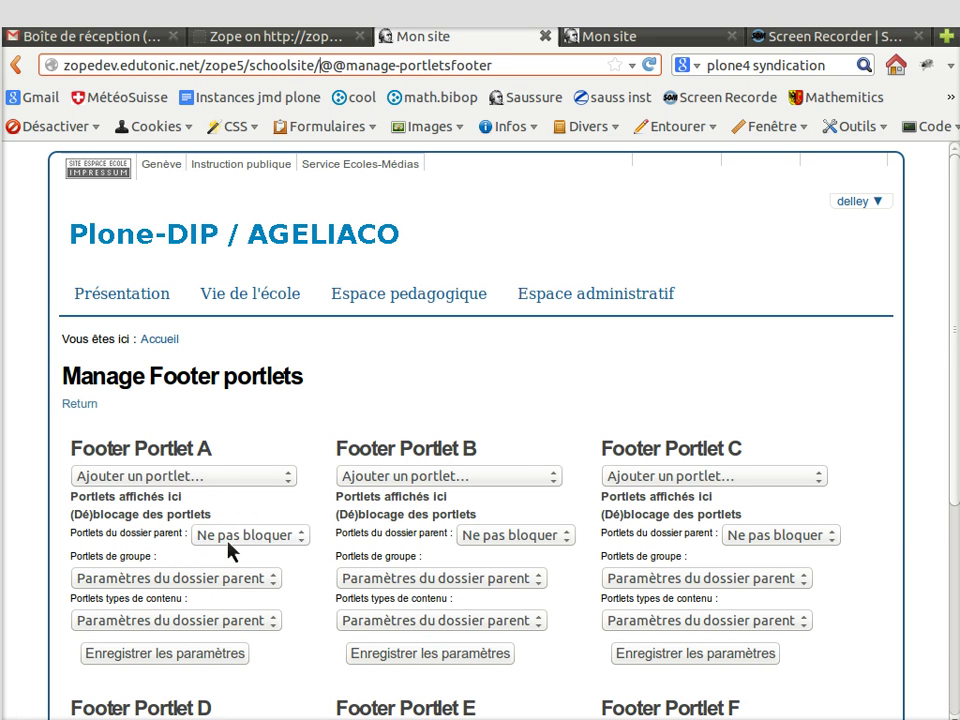
{"action": "left_click", "coordinate": [290, 479]}
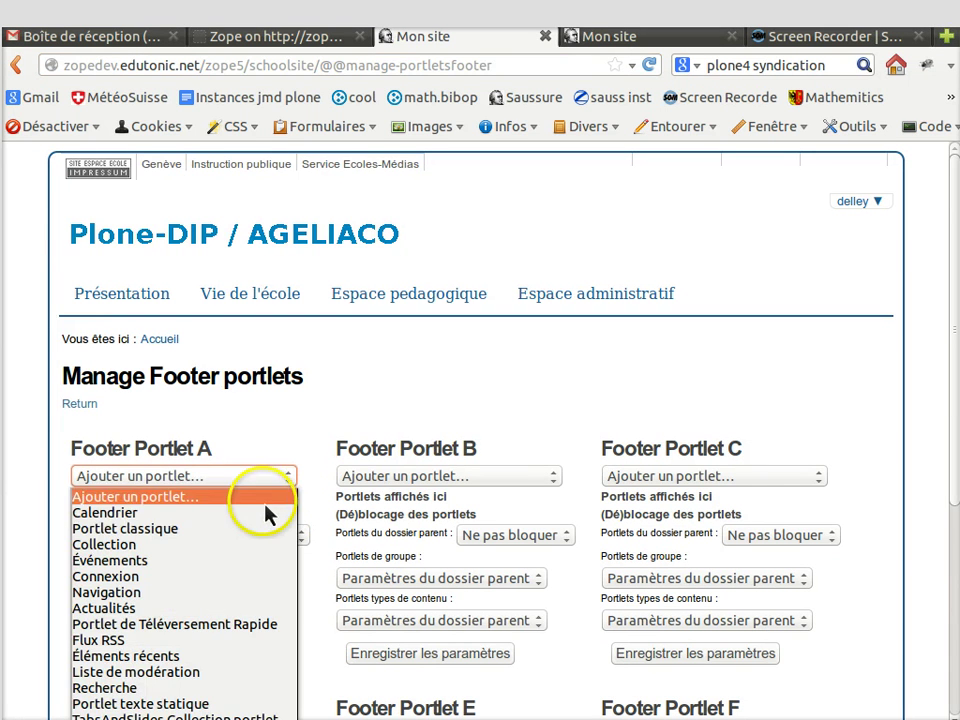
{"action": "left_click", "coordinate": [200, 705]}
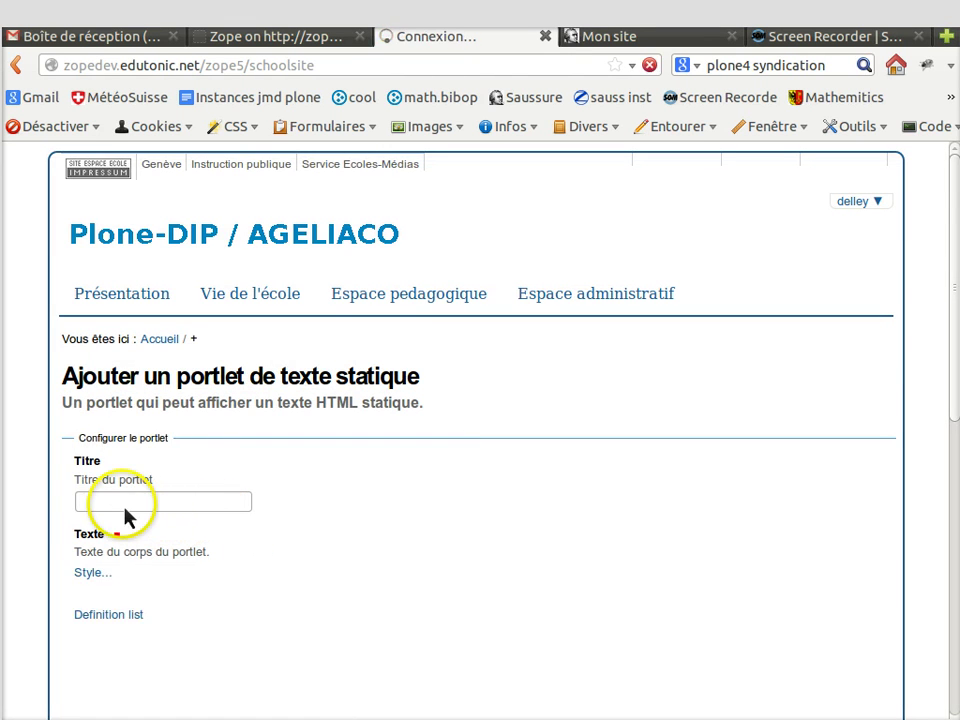
{"action": "scroll", "coordinate": [146, 506], "scroll_direction": "down", "scroll_amount": 2}
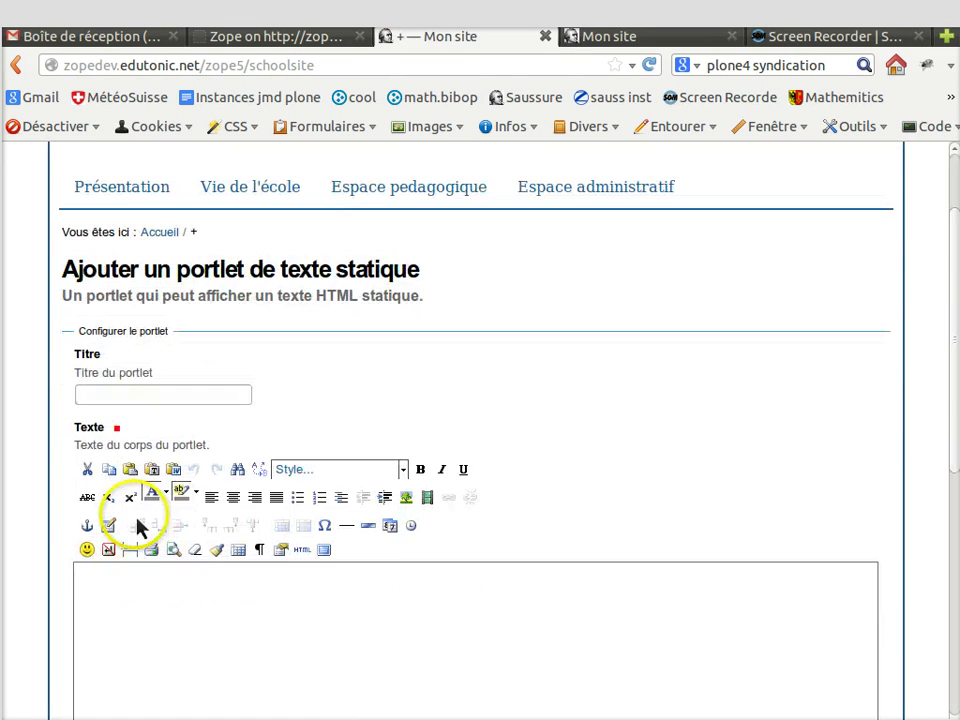
Step: Examine the submenus of the site's main navigation sections as a basis for the footer portlet contents
{"action": "left_click", "coordinate": [129, 600]}
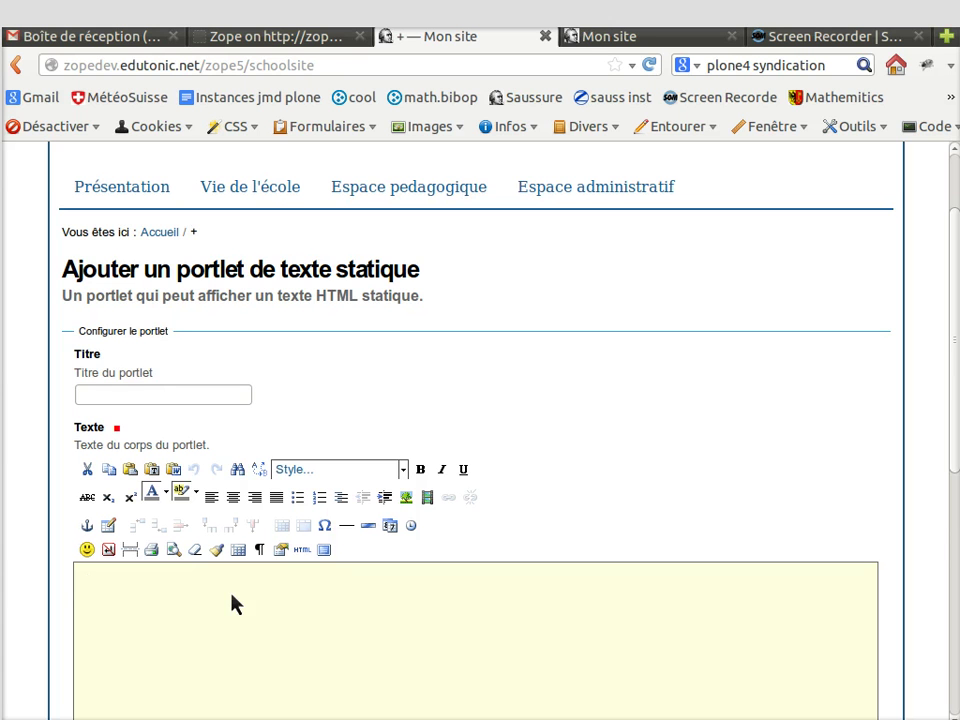
{"action": "left_click", "coordinate": [229, 604]}
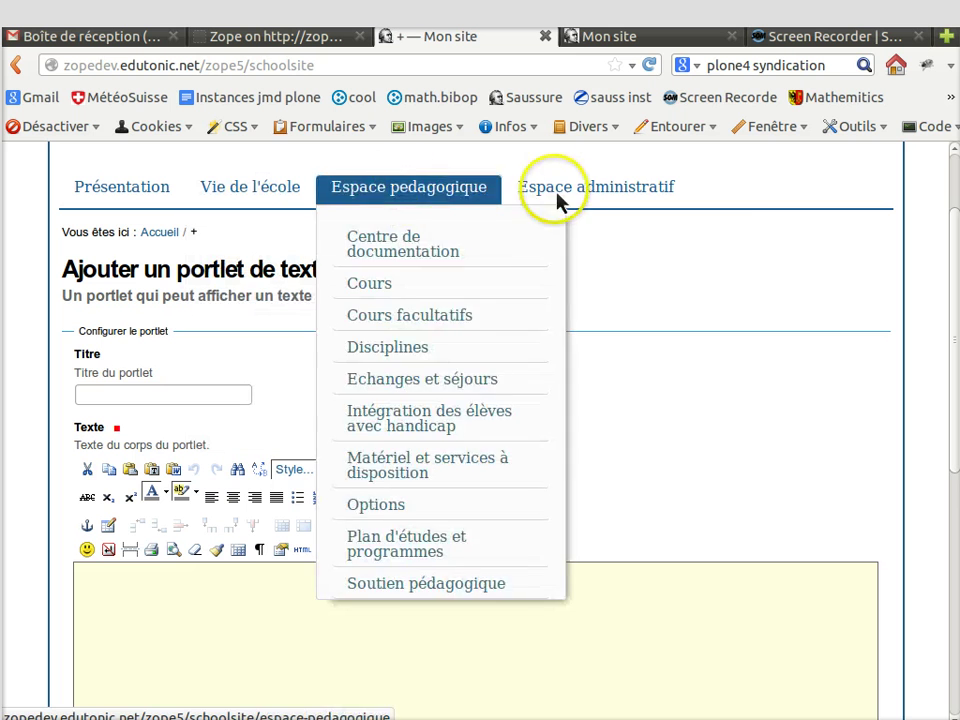
{"action": "mouse_move", "coordinate": [588, 200]}
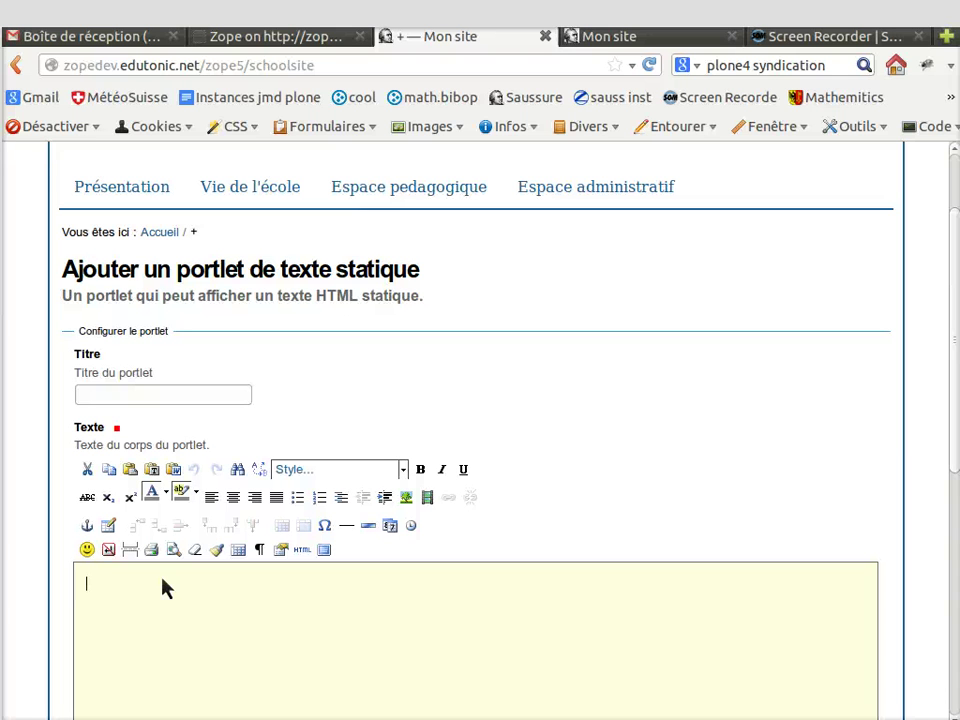
{"action": "left_click", "coordinate": [158, 618]}
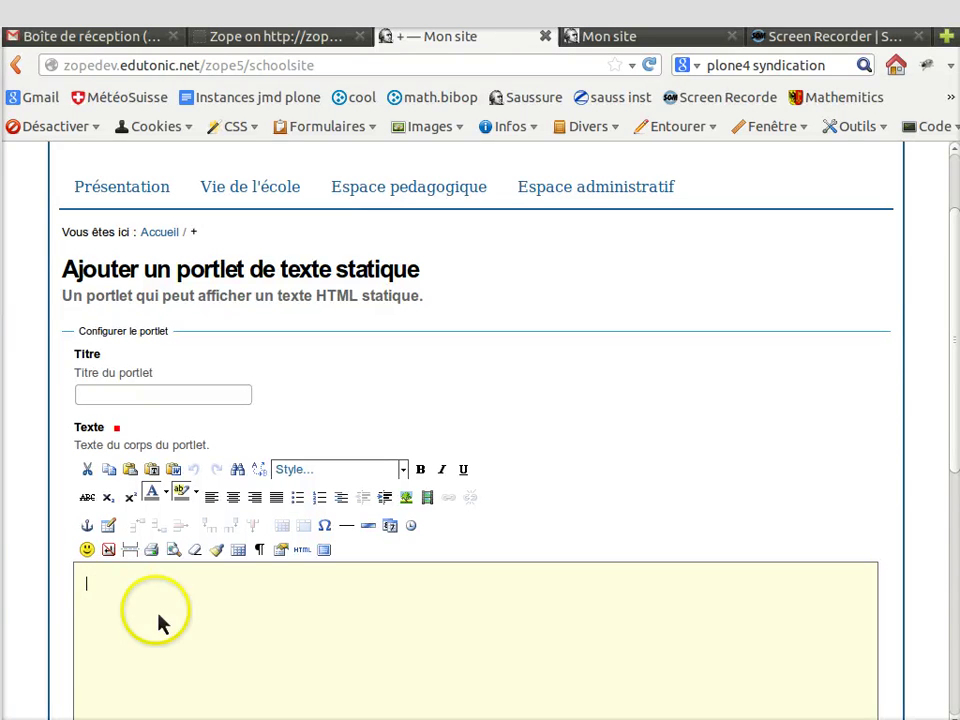
{"action": "mouse_move", "coordinate": [172, 200]}
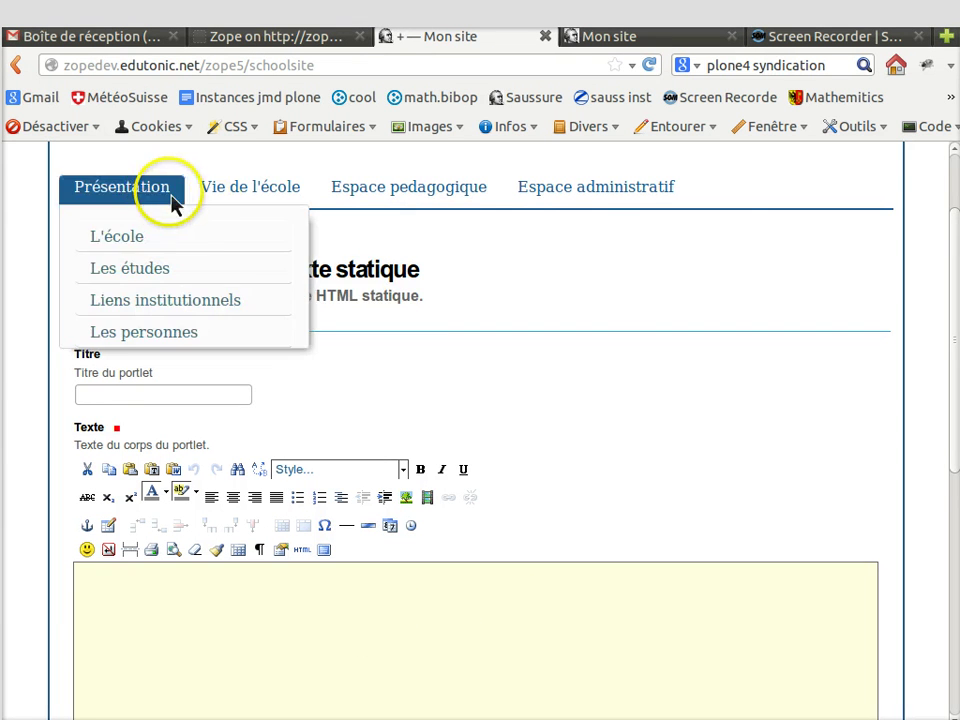
{"action": "mouse_move", "coordinate": [388, 200]}
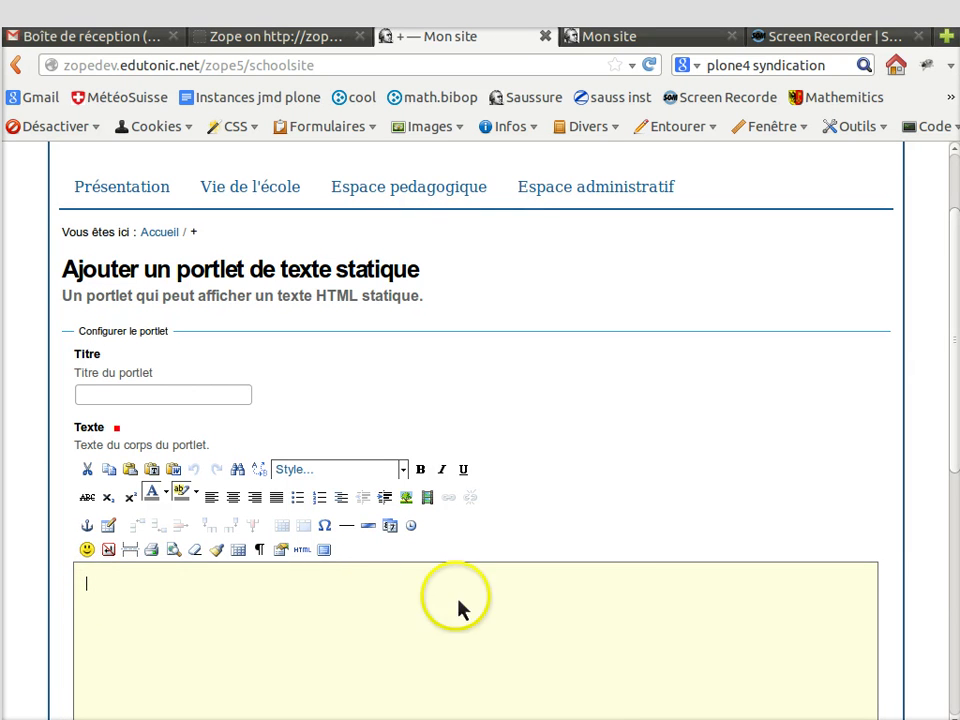
{"action": "mouse_move", "coordinate": [248, 197]}
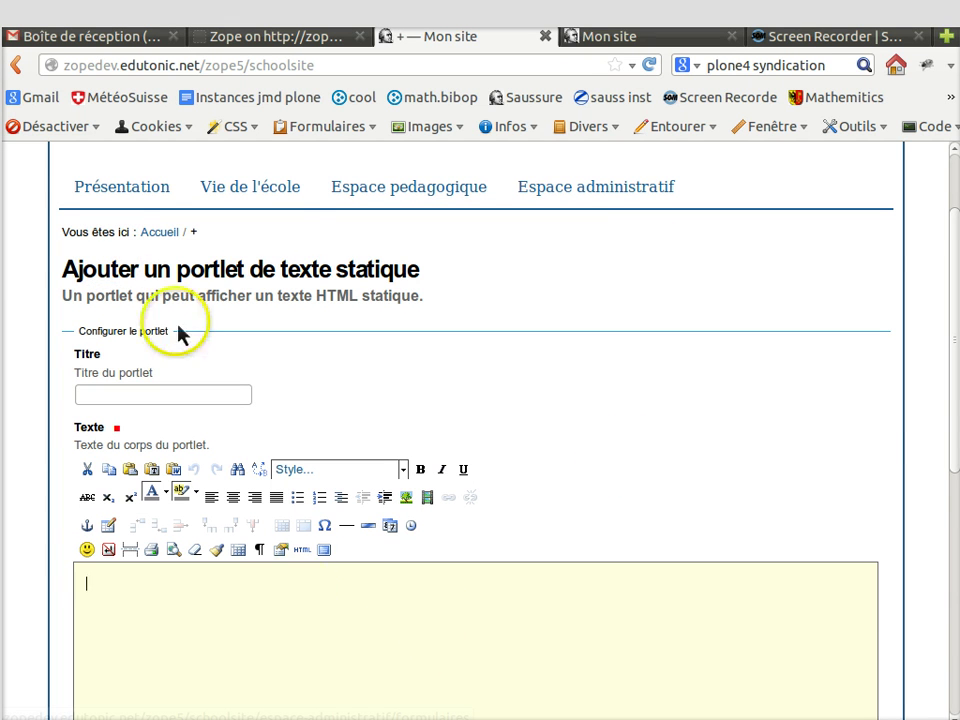
{"action": "mouse_move", "coordinate": [557, 199]}
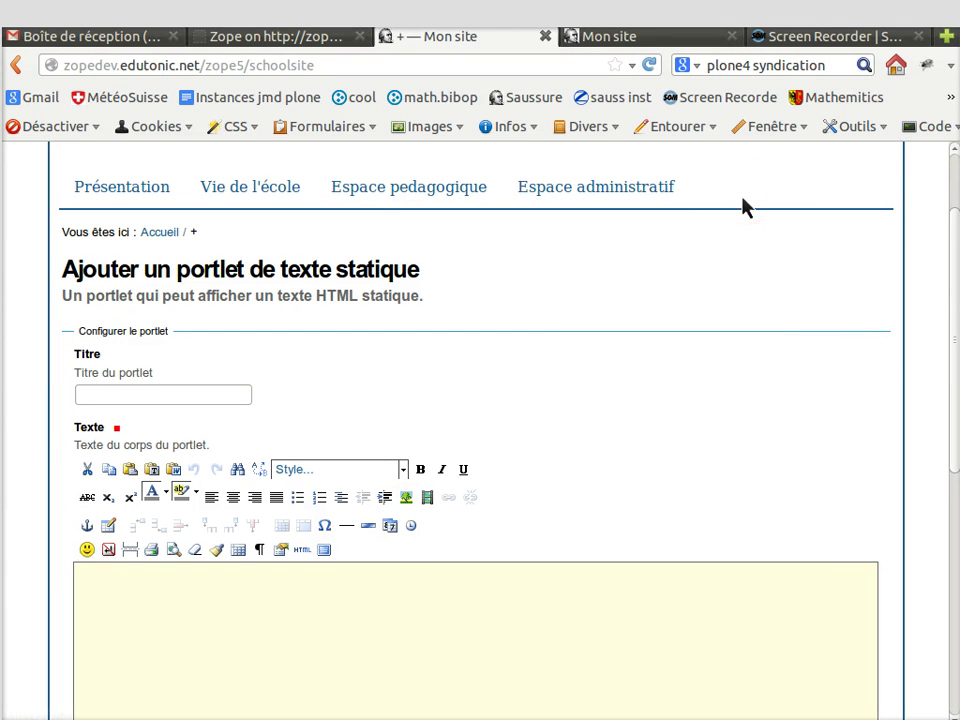
{"action": "left_click", "coordinate": [386, 619]}
{"action": "mouse_move", "coordinate": [145, 213]}
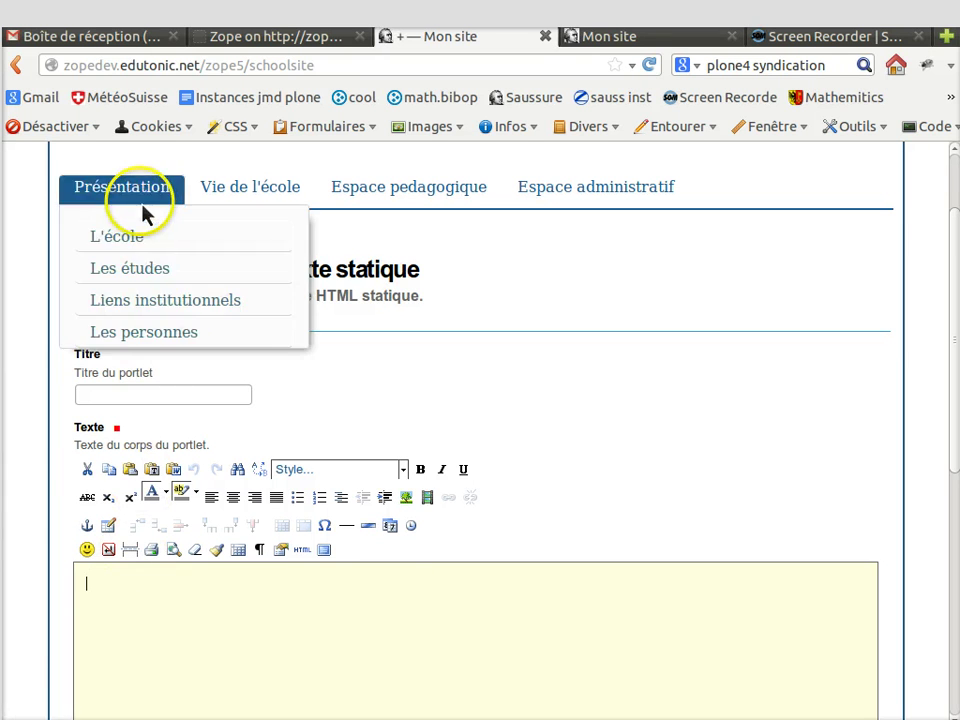
{"action": "mouse_move", "coordinate": [505, 196]}
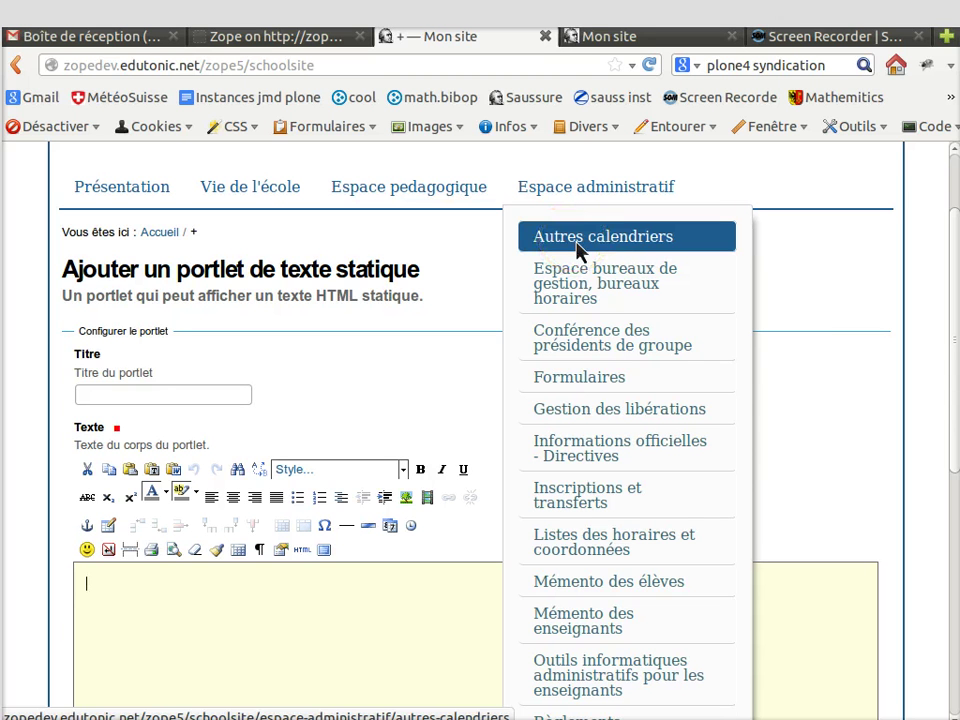
{"action": "left_click", "coordinate": [493, 604]}
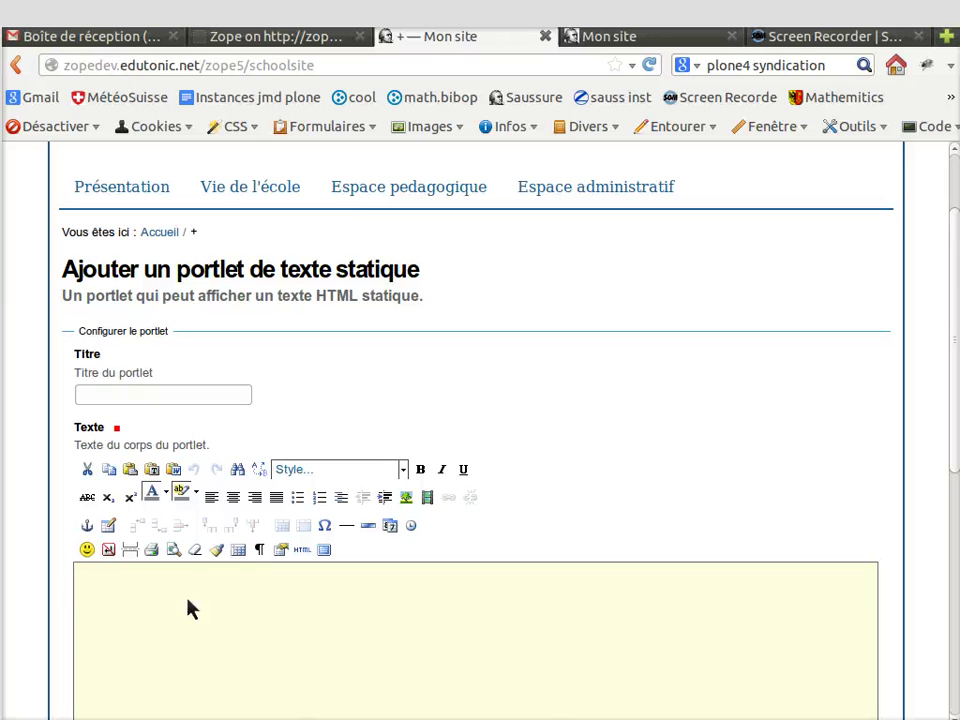
{"action": "left_click", "coordinate": [163, 394]}
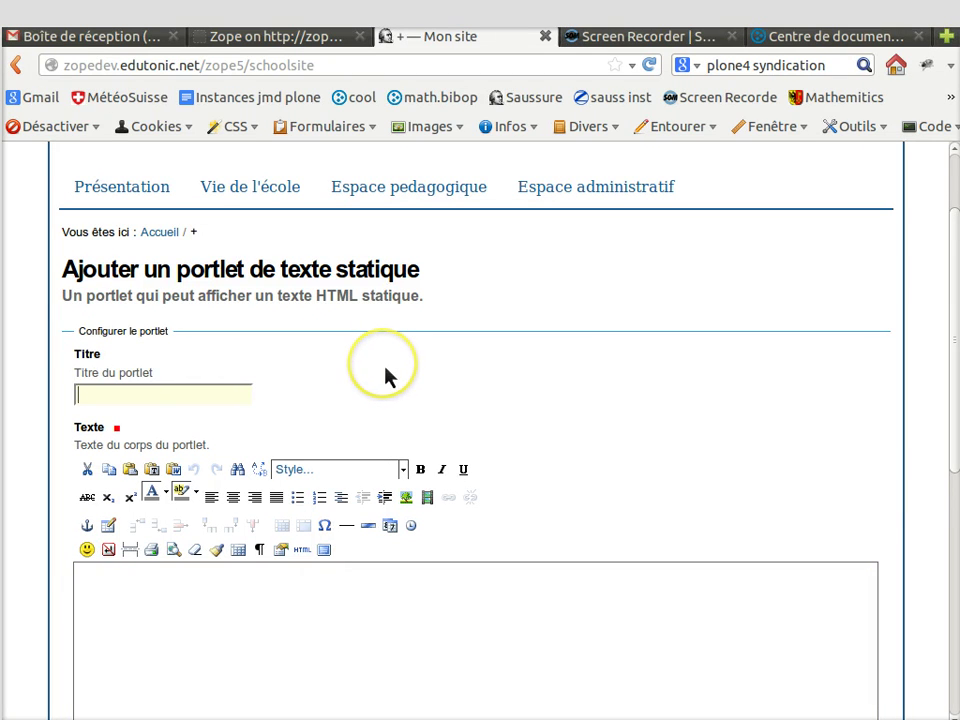
Step: Switch to the Plone documentation site and open "Gestion du bas de page" in the "Aide aux responsables" section
{"action": "left_click", "coordinate": [838, 39]}
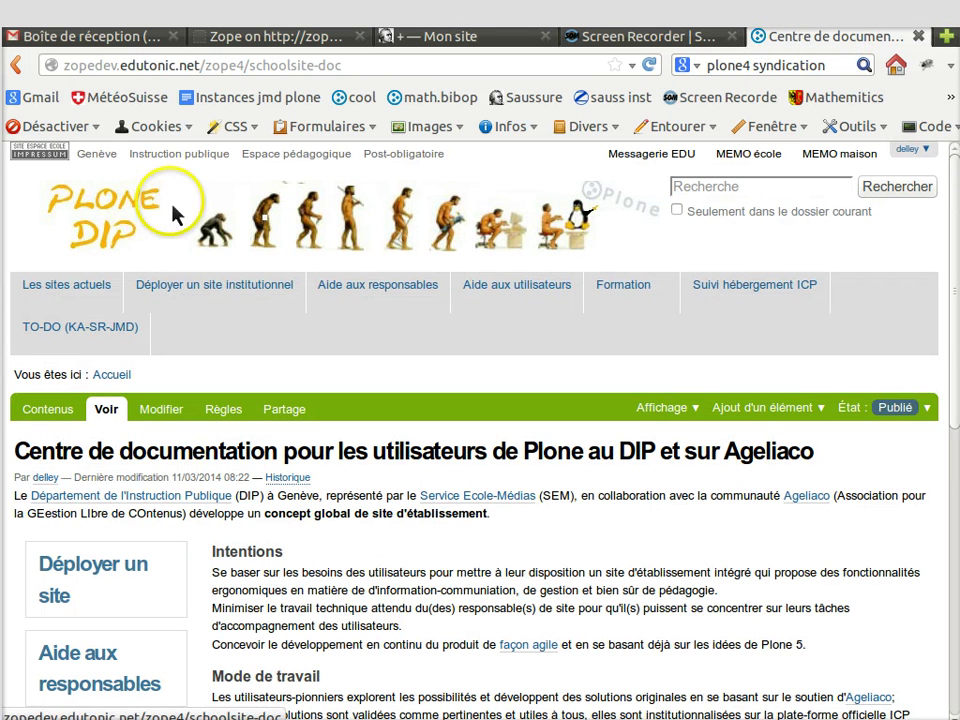
{"action": "left_click", "coordinate": [358, 293]}
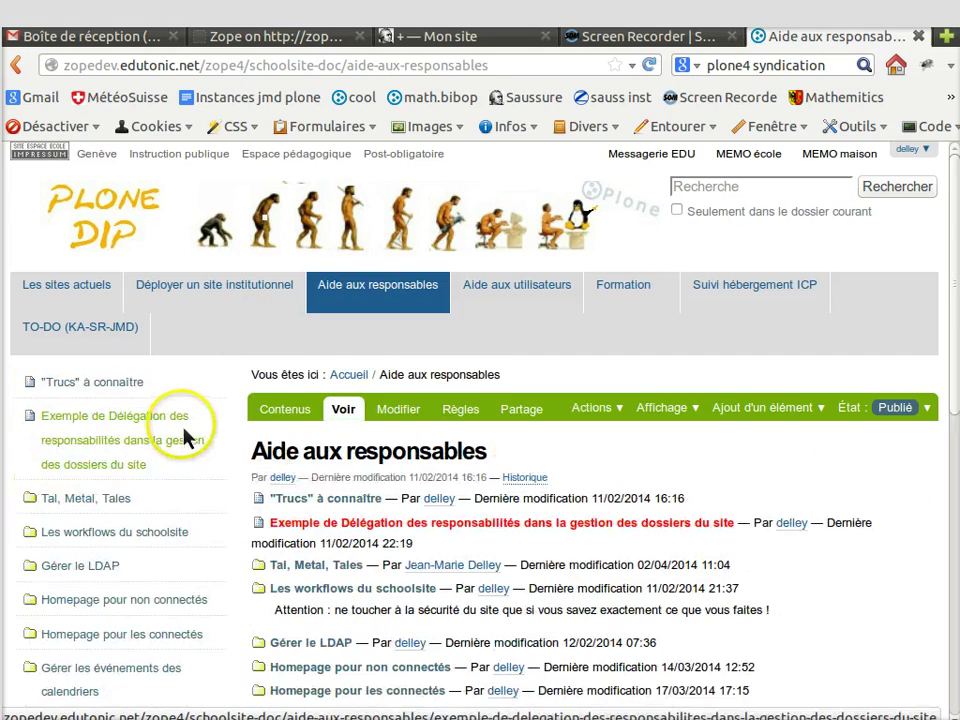
{"action": "scroll", "coordinate": [185, 435], "scroll_direction": "down", "scroll_amount": 1}
{"action": "scroll", "coordinate": [187, 432], "scroll_direction": "down", "scroll_amount": 10}
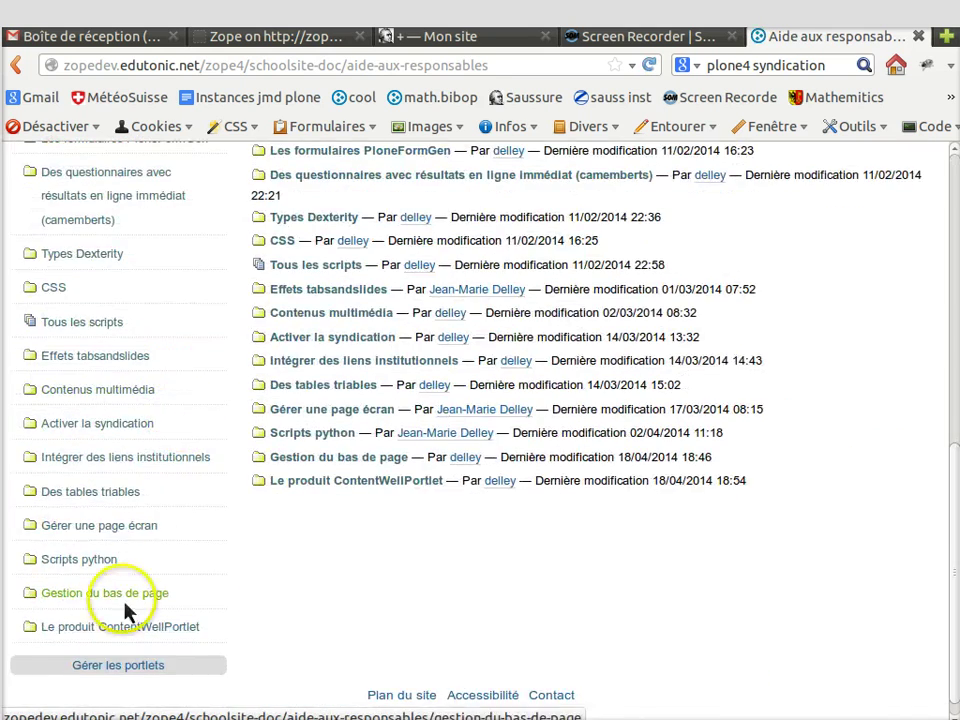
{"action": "left_click", "coordinate": [120, 594]}
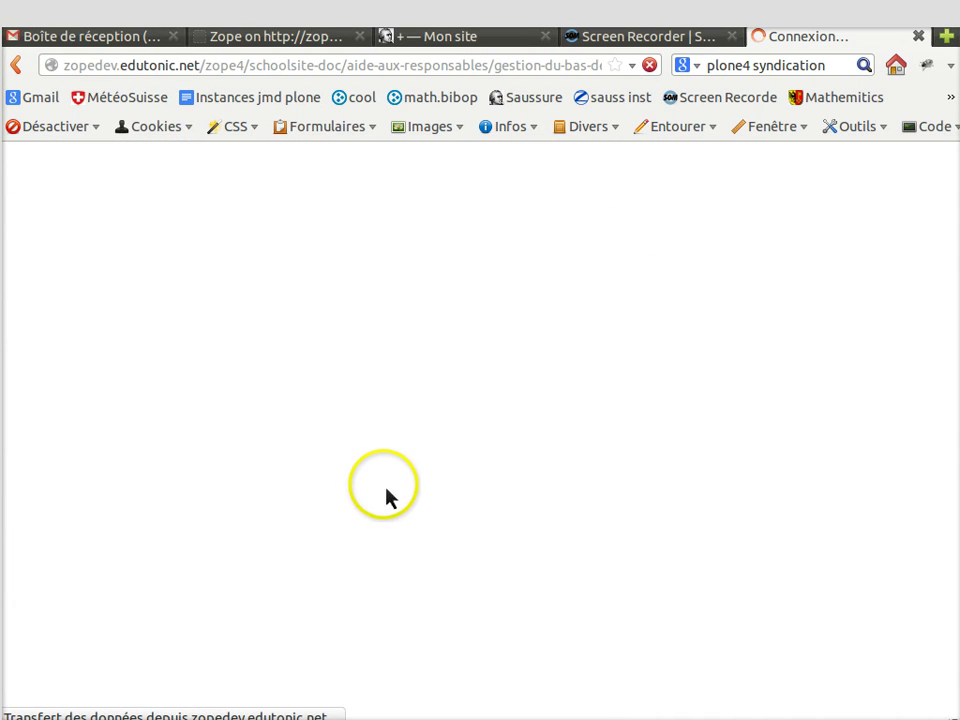
Step: Copy the sample HTML code for "Présentation" from the documentation and insert it as the HTML source of the new portlet's text
{"action": "scroll", "coordinate": [314, 447], "scroll_direction": "down", "scroll_amount": 5}
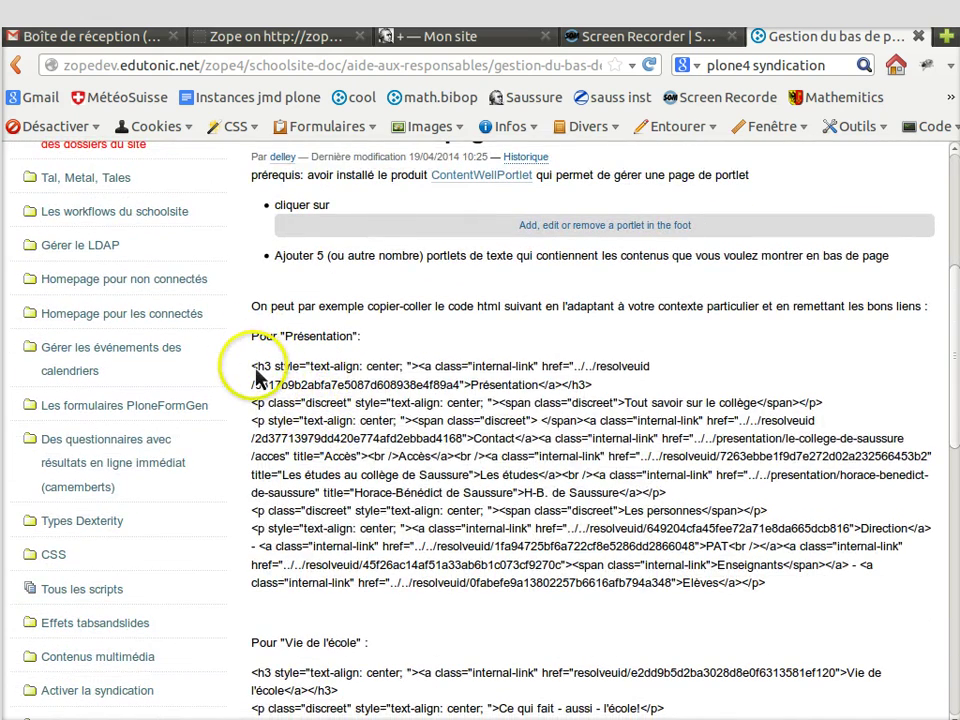
{"action": "left_click_drag", "start_coordinate": [254, 372], "coordinate": [785, 603]}
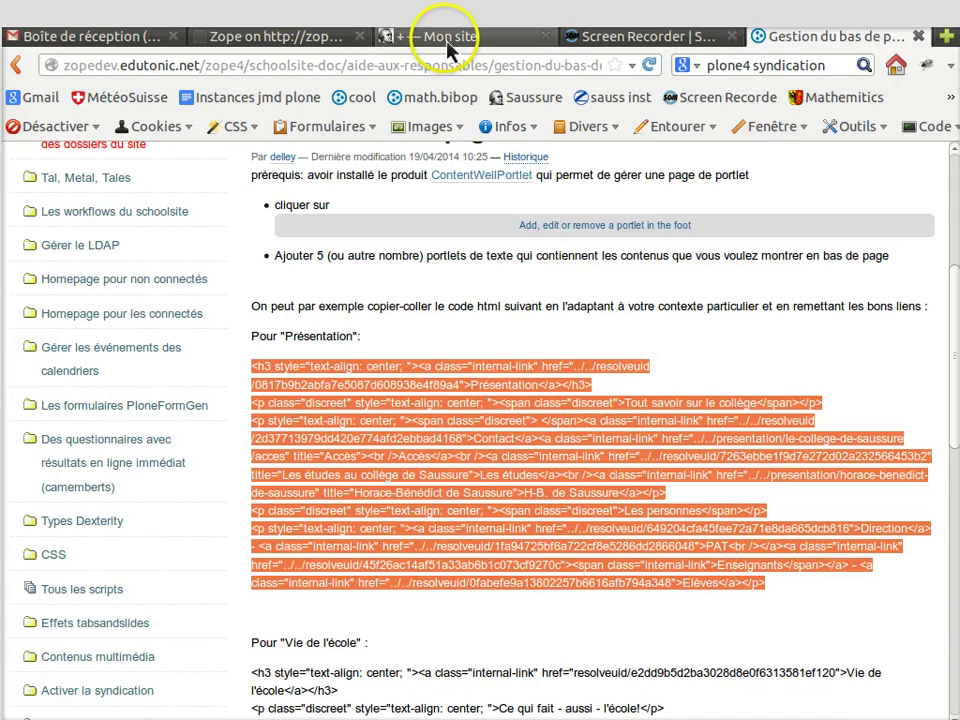
{"action": "left_click", "coordinate": [400, 34]}
{"action": "left_click", "coordinate": [302, 552]}
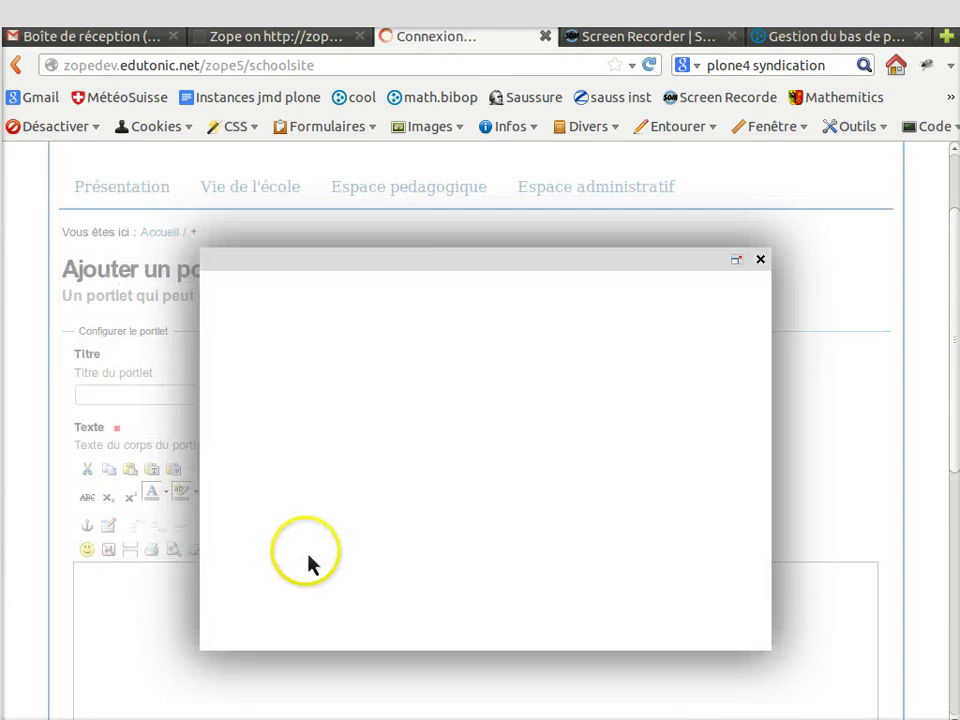
{"action": "key", "text": "ctrl+v"}
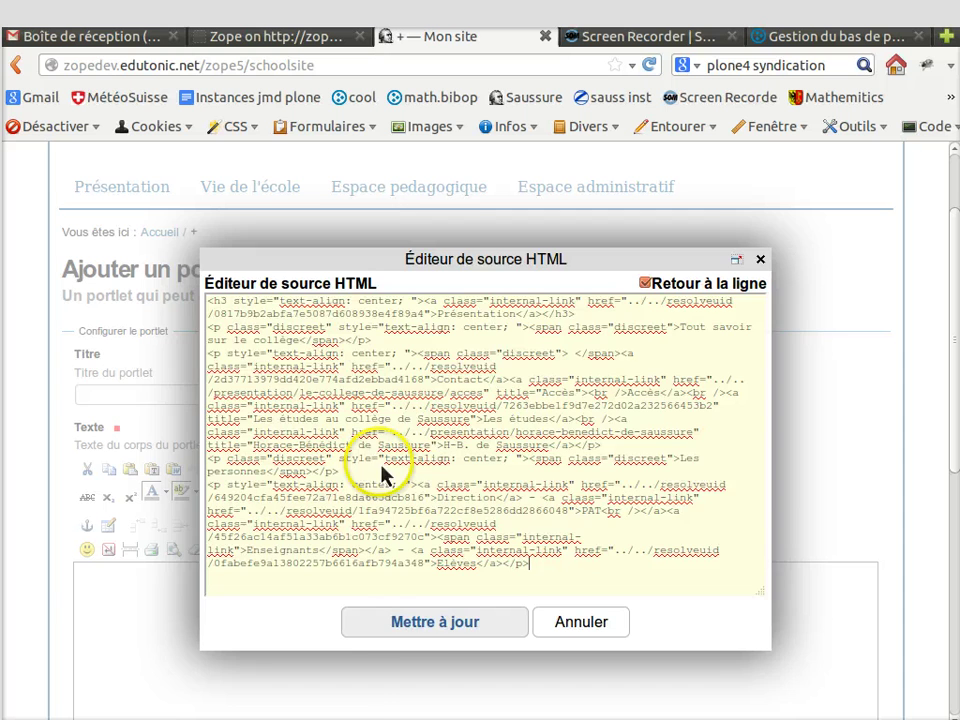
{"action": "left_click", "coordinate": [425, 624]}
Step: Set the static text portlet's title to "Présentation"
{"action": "left_click", "coordinate": [112, 398]}
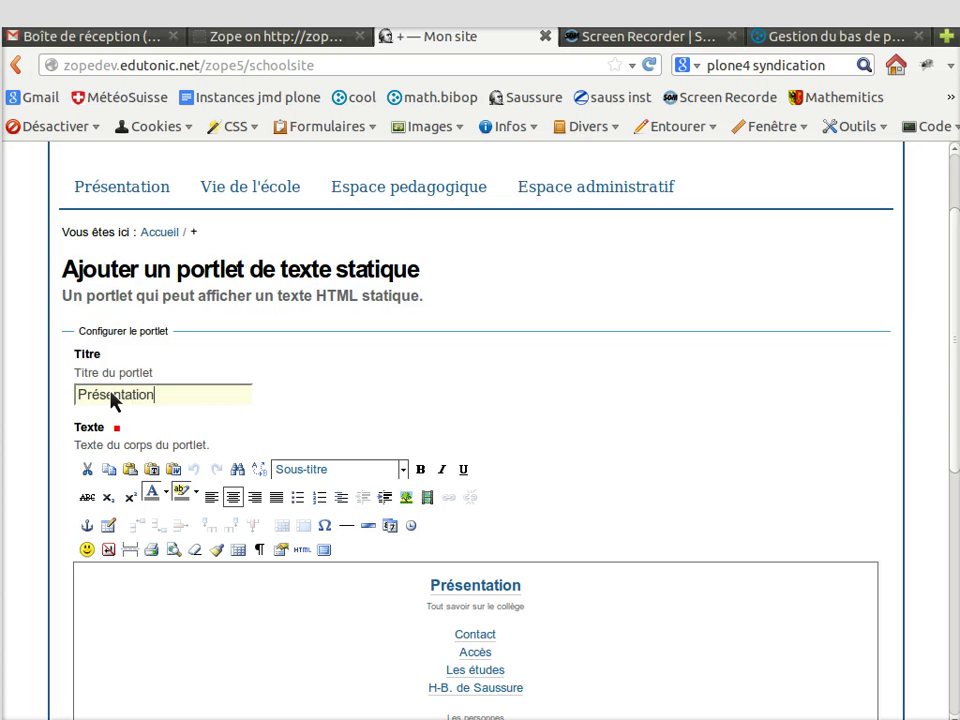
{"action": "type", "text": "Présentation"}
{"action": "left_click", "coordinate": [488, 632]}
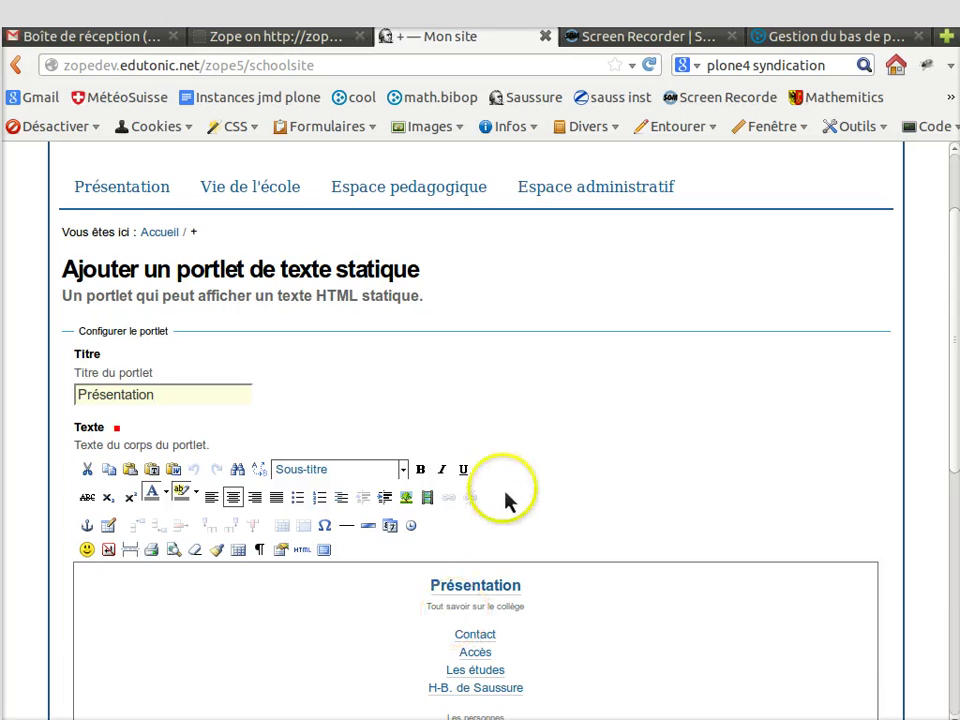
{"action": "scroll", "coordinate": [486, 489], "scroll_direction": "down", "scroll_amount": 5}
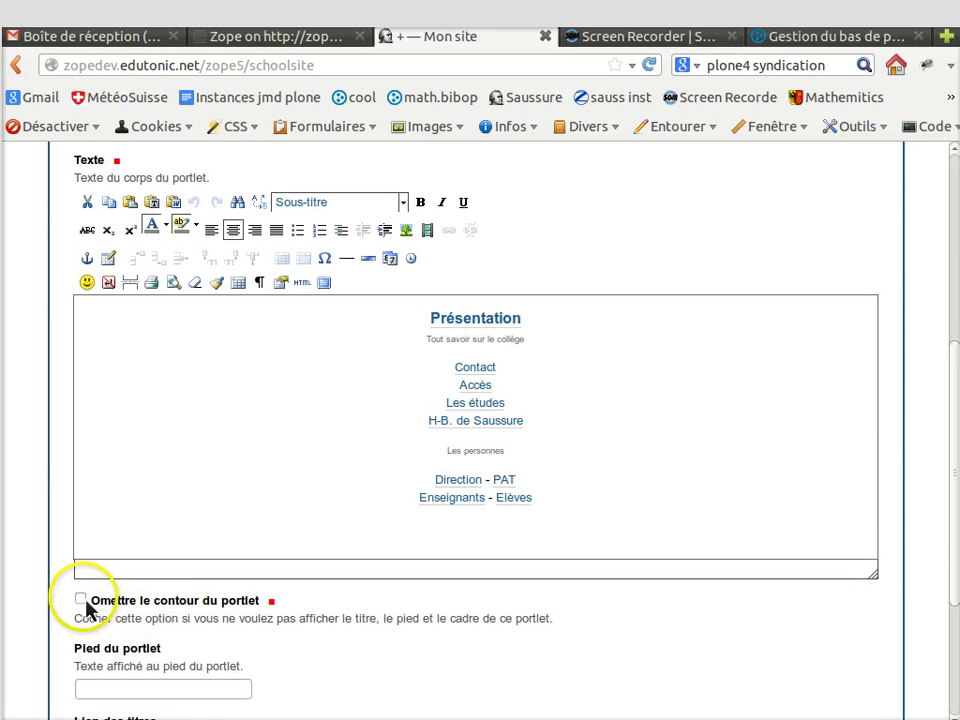
Step: Omit the portlet's border and save the "Présentation" portlet
{"action": "left_click", "coordinate": [82, 600]}
{"action": "scroll", "coordinate": [223, 540], "scroll_direction": "down", "scroll_amount": 3}
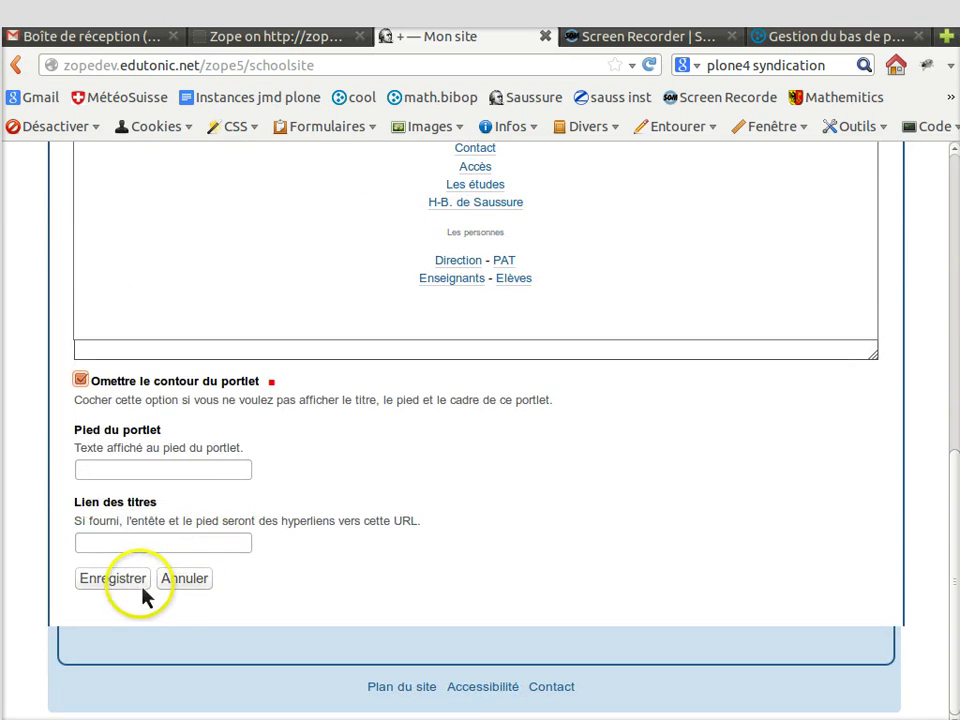
{"action": "left_click", "coordinate": [143, 597]}
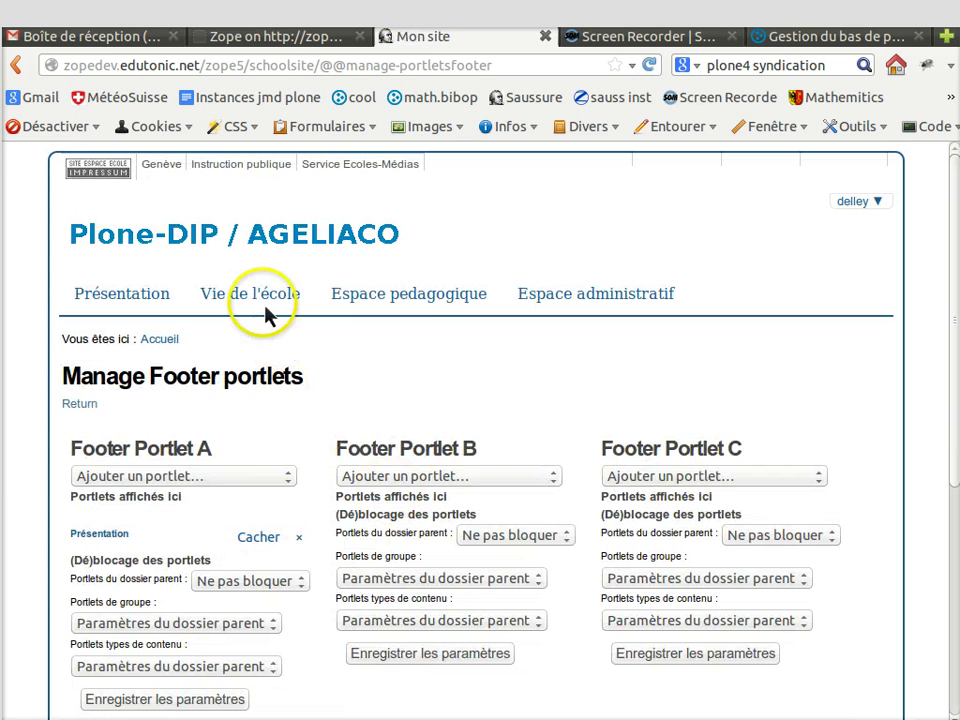
Step: Open the site's home page in a new tab and check how the "Présentation" portlet displays in the footer
{"action": "right_click", "coordinate": [257, 240]}
{"action": "left_click", "coordinate": [275, 249]}
{"action": "left_click", "coordinate": [549, 40]}
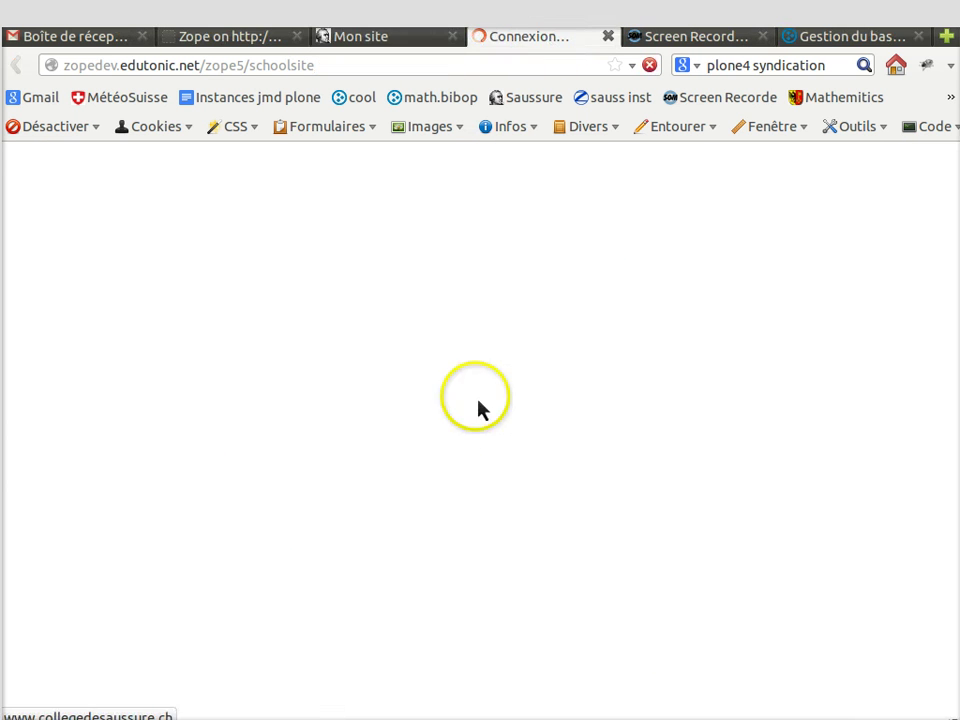
{"action": "scroll", "coordinate": [482, 514], "scroll_direction": "down", "scroll_amount": 3}
{"action": "scroll", "coordinate": [485, 517], "scroll_direction": "down", "scroll_amount": 2}
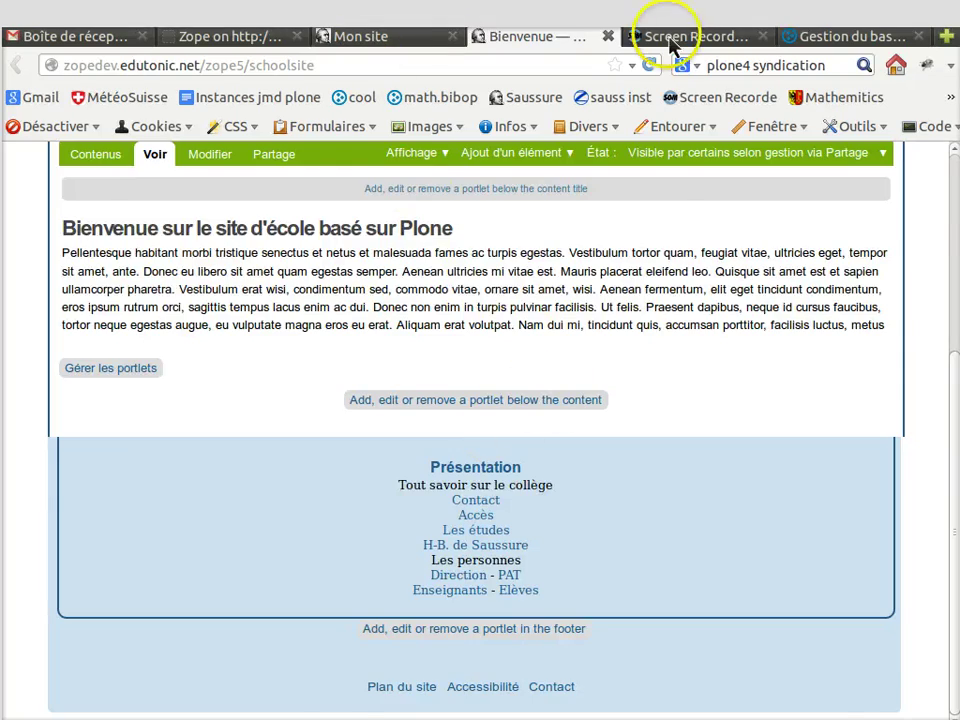
Step: Review the documentation's sample HTML for "Vie de l'école", "Administration" and "Pédagogie" alongside the site's footer portlet management page
{"action": "left_click", "coordinate": [851, 47]}
{"action": "scroll", "coordinate": [369, 557], "scroll_direction": "down", "scroll_amount": 3}
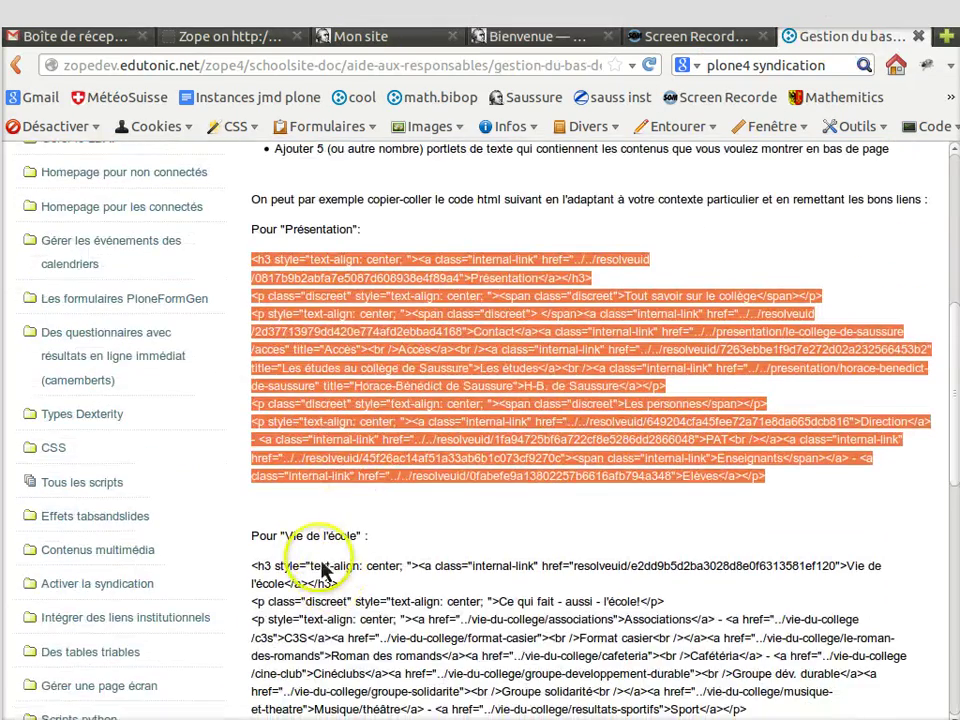
{"action": "scroll", "coordinate": [300, 560], "scroll_direction": "down", "scroll_amount": 6}
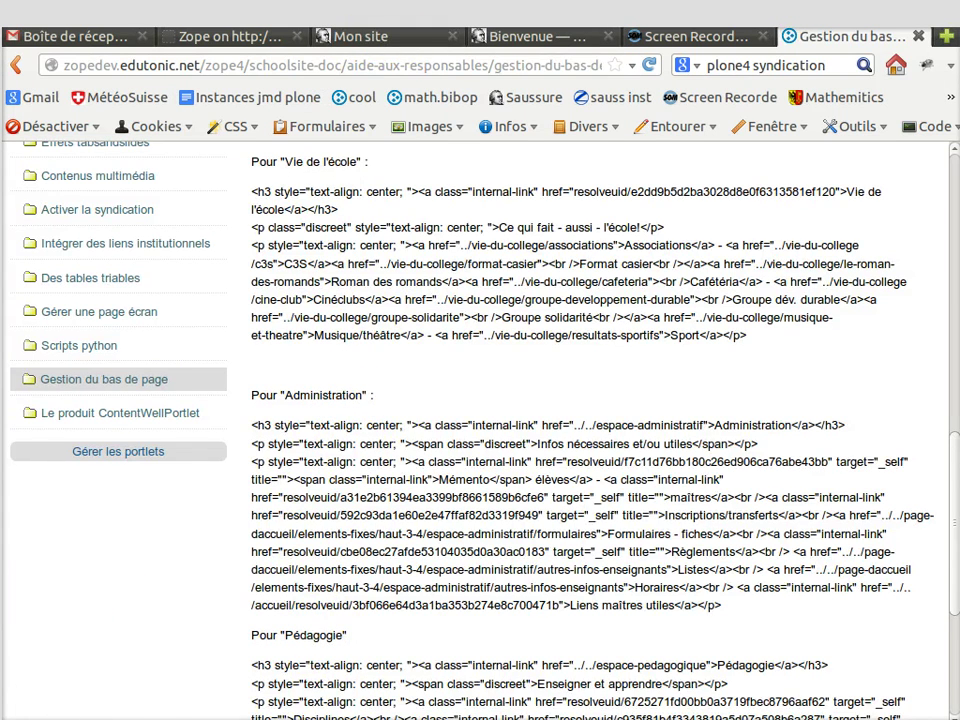
{"action": "key", "text": "ctrl+3"}
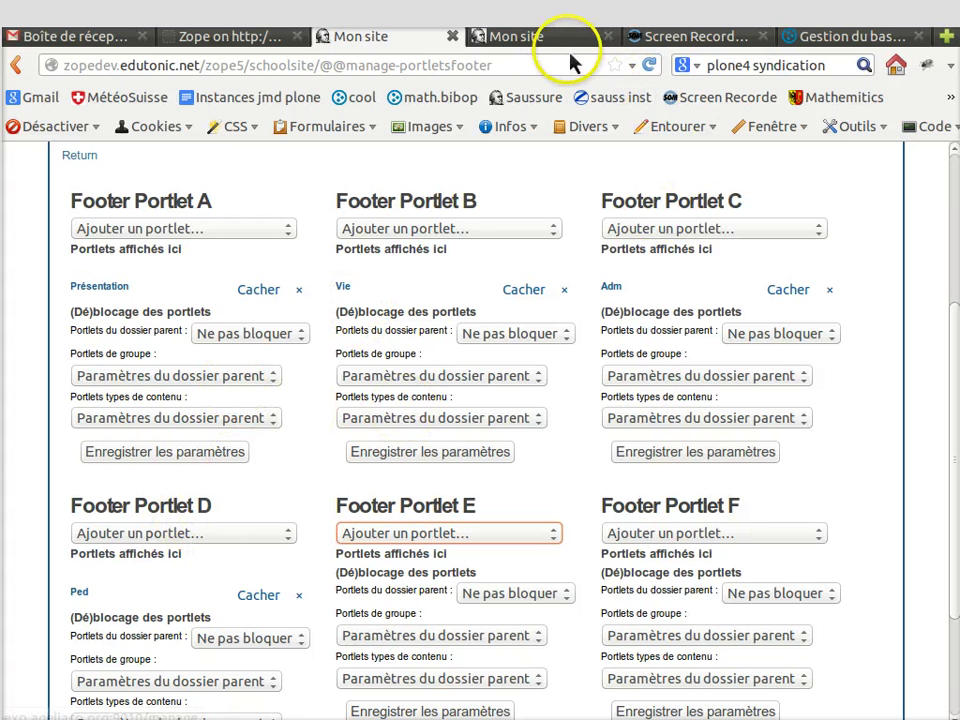
{"action": "left_click", "coordinate": [800, 48]}
{"action": "scroll", "coordinate": [460, 390], "scroll_direction": "down", "scroll_amount": 2}
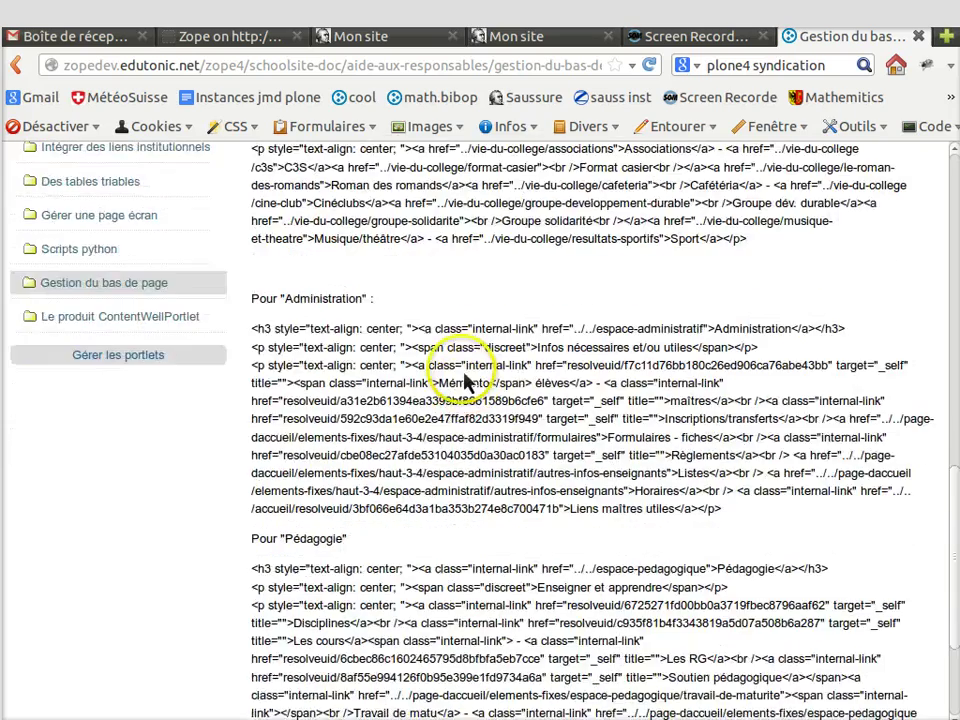
{"action": "scroll", "coordinate": [407, 279], "scroll_direction": "up", "scroll_amount": 1}
{"action": "scroll", "coordinate": [381, 450], "scroll_direction": "down", "scroll_amount": 2}
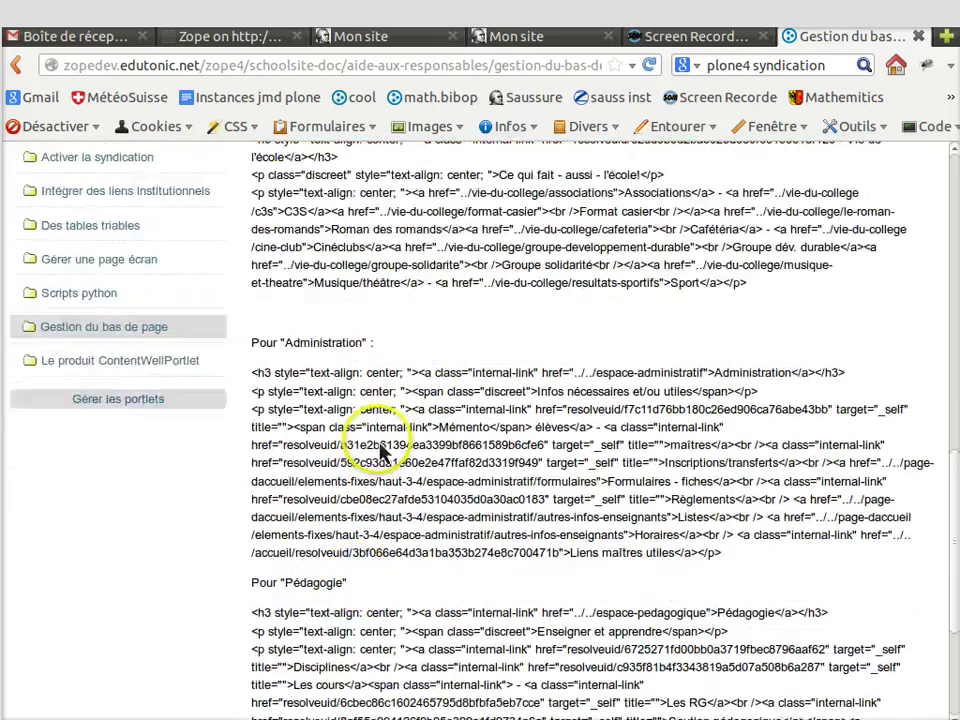
{"action": "left_click", "coordinate": [394, 42]}
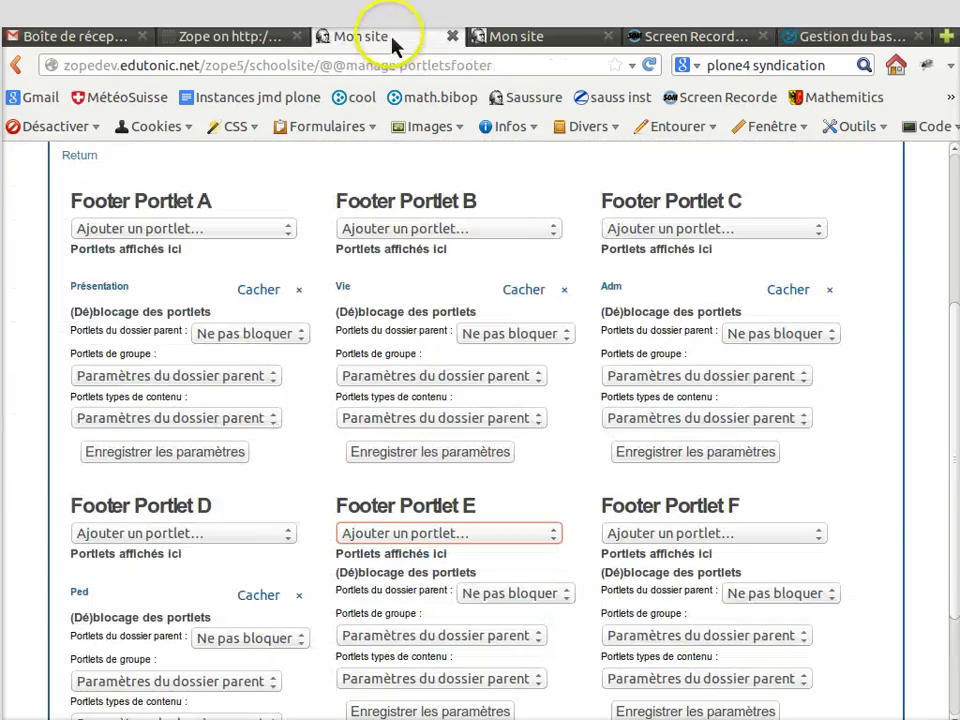
Step: Return to the site's home page and compare the order of the footer columns with the main navigation sections
{"action": "left_click", "coordinate": [541, 42]}
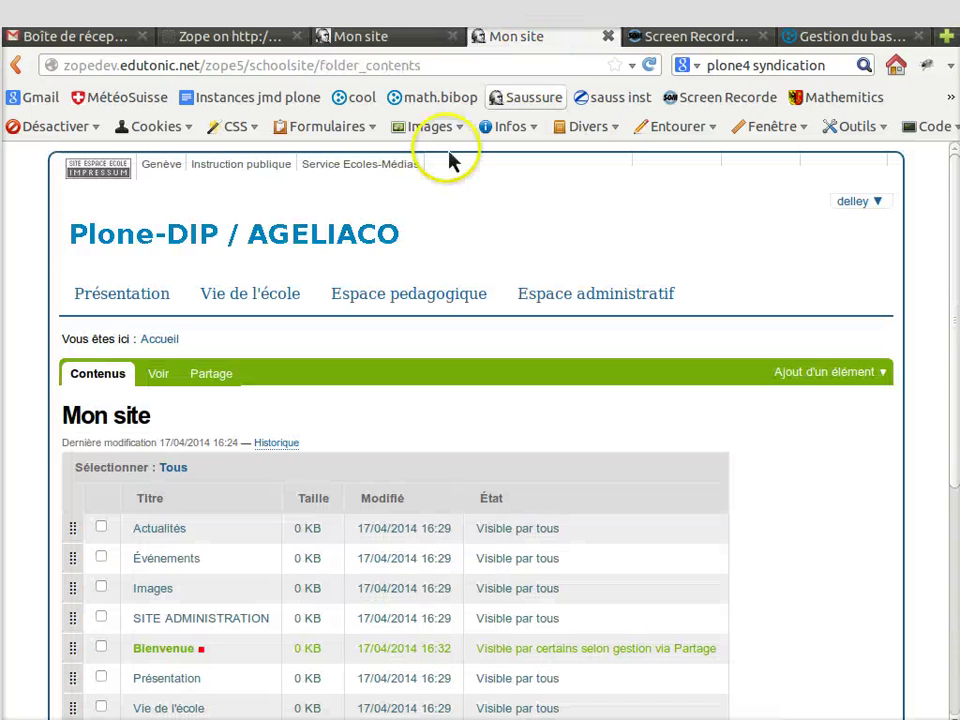
{"action": "left_click", "coordinate": [336, 245]}
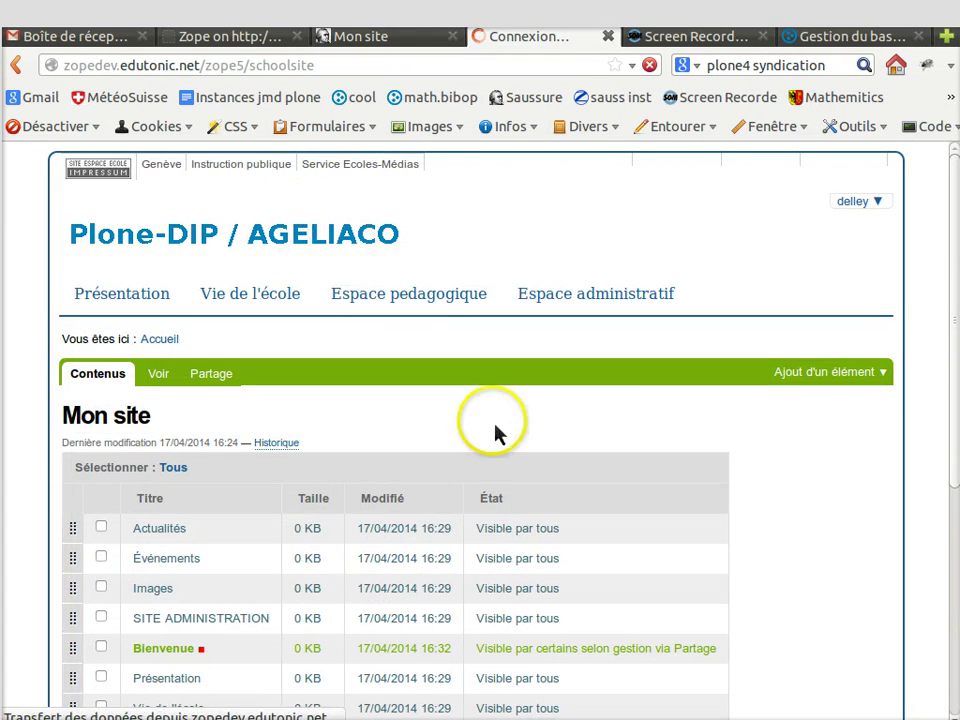
{"action": "scroll", "coordinate": [664, 476], "scroll_direction": "down", "scroll_amount": 5}
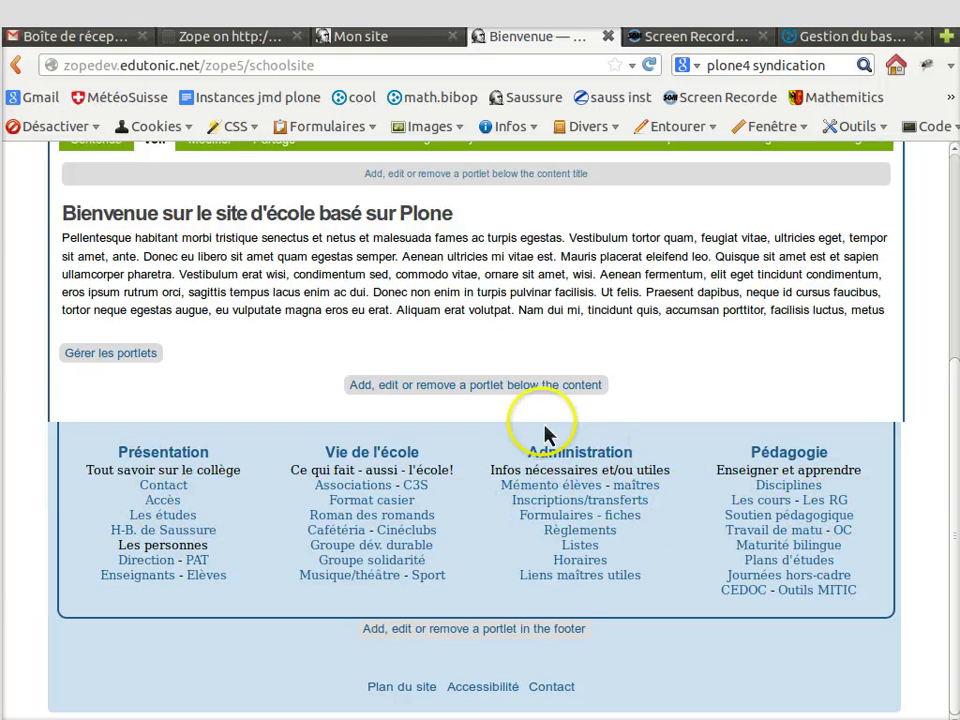
{"action": "scroll", "coordinate": [395, 408], "scroll_direction": "up", "scroll_amount": 1}
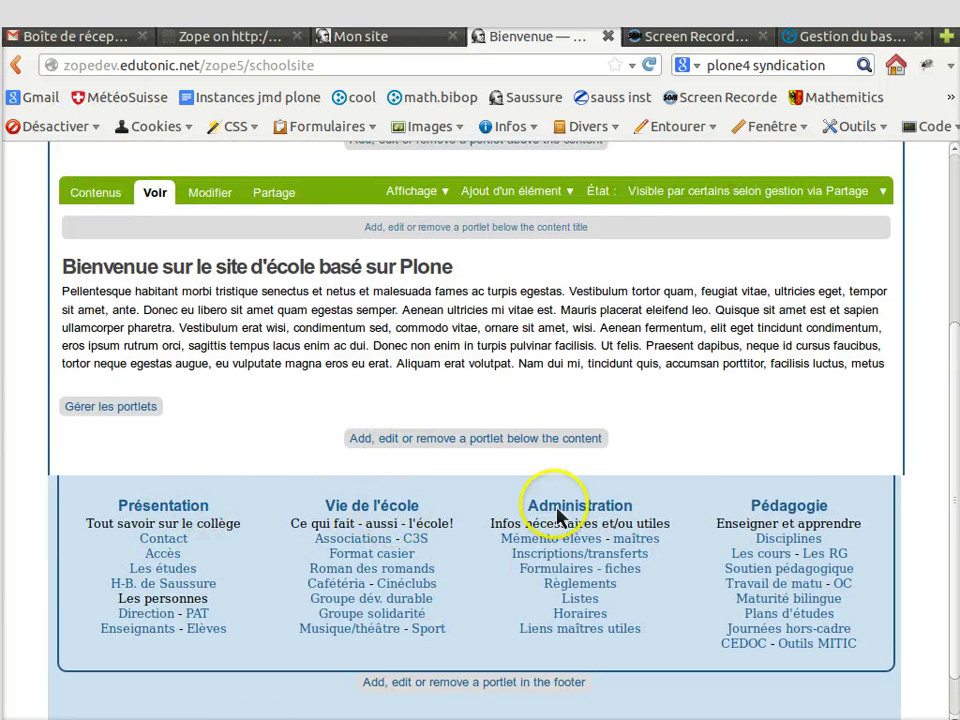
{"action": "scroll", "coordinate": [369, 461], "scroll_direction": "up", "scroll_amount": 5}
{"action": "mouse_move", "coordinate": [278, 305]}
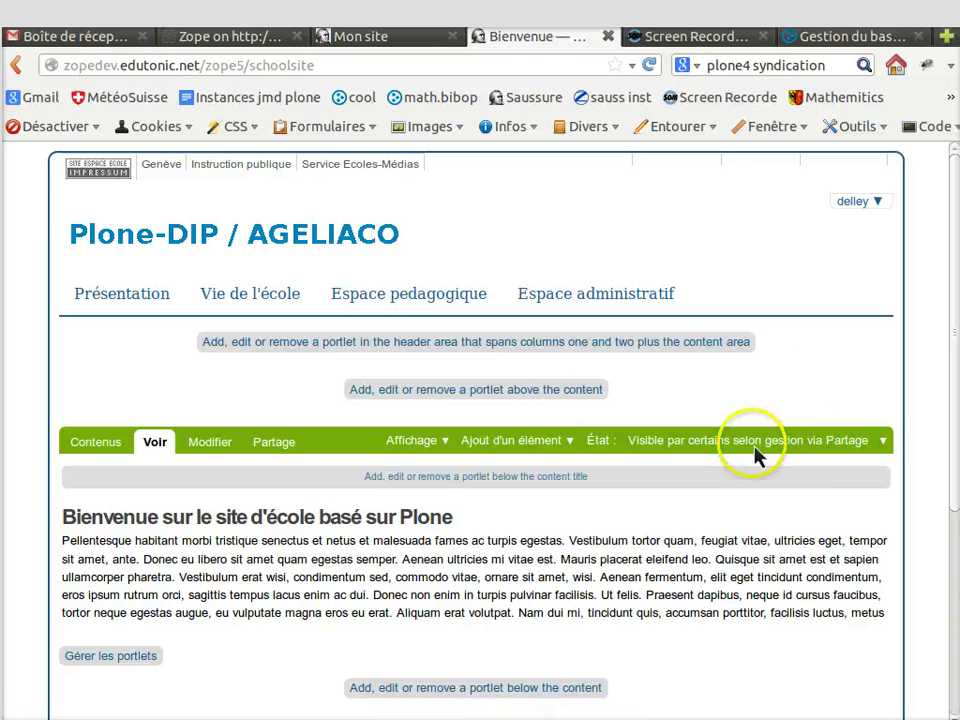
{"action": "mouse_move", "coordinate": [480, 300]}
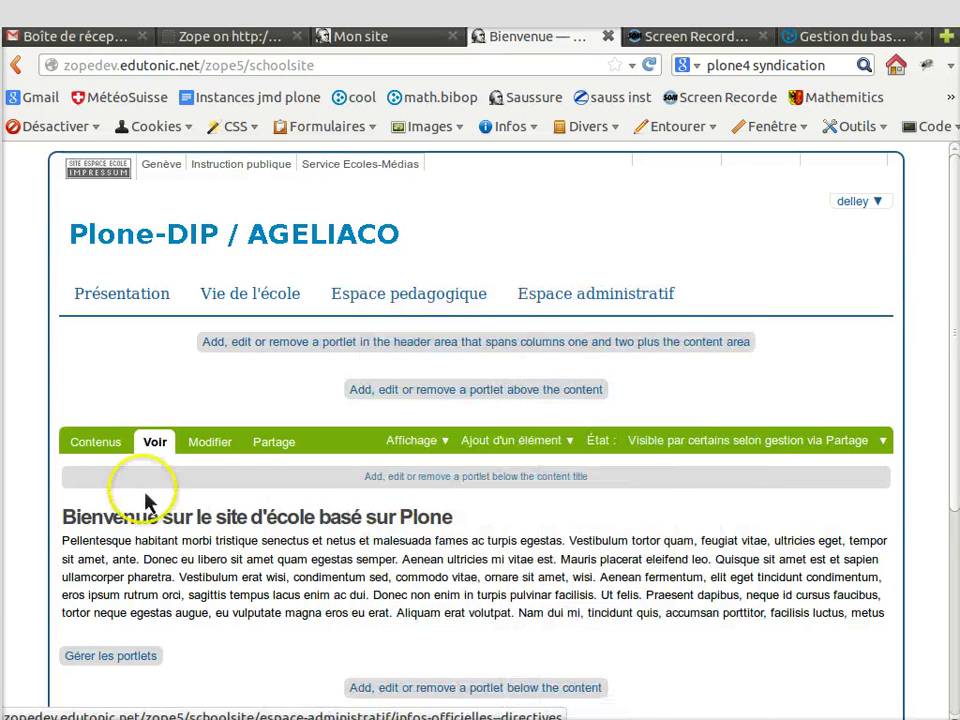
Step: Move "Espace administratif" above "Espace pedagogique" in the site's root folder contents
{"action": "left_click", "coordinate": [112, 452]}
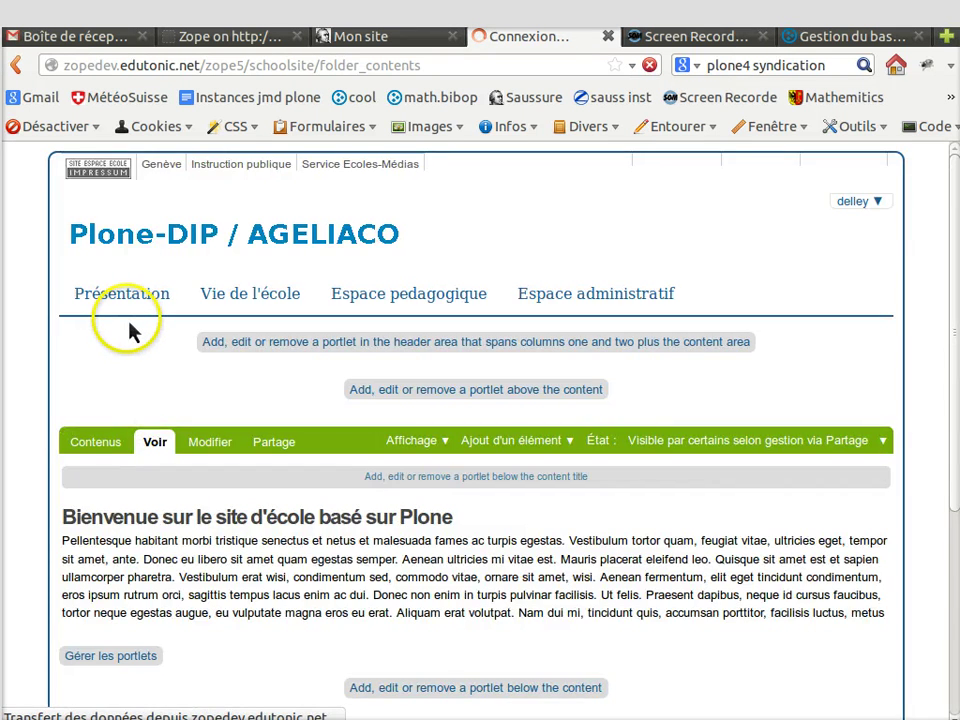
{"action": "scroll", "coordinate": [257, 456], "scroll_direction": "down", "scroll_amount": 4}
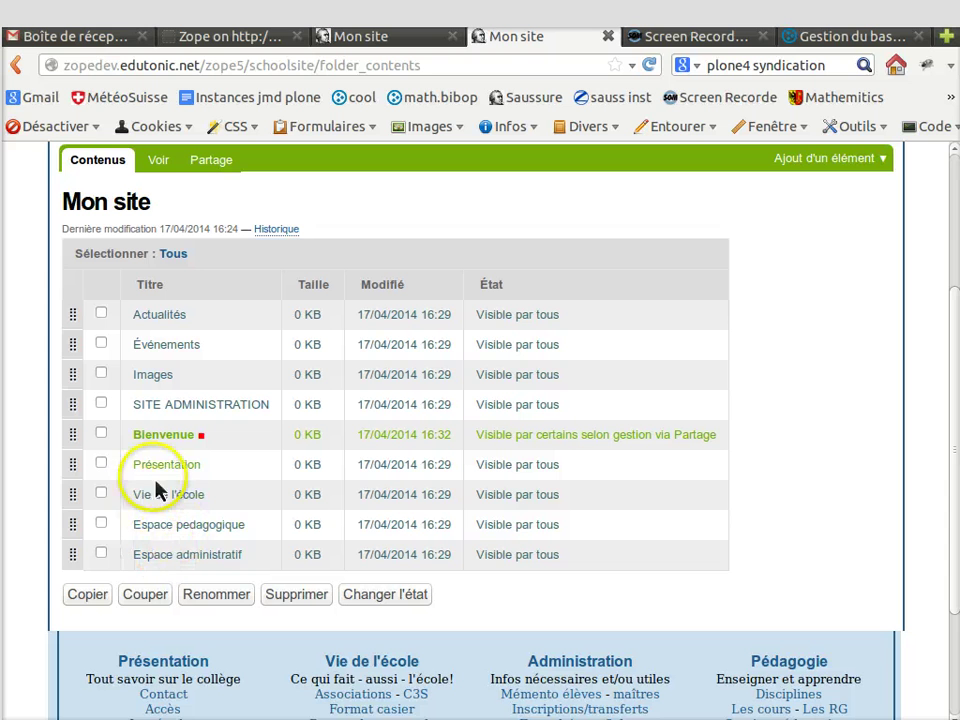
{"action": "left_click_drag", "start_coordinate": [77, 561], "coordinate": [67, 539]}
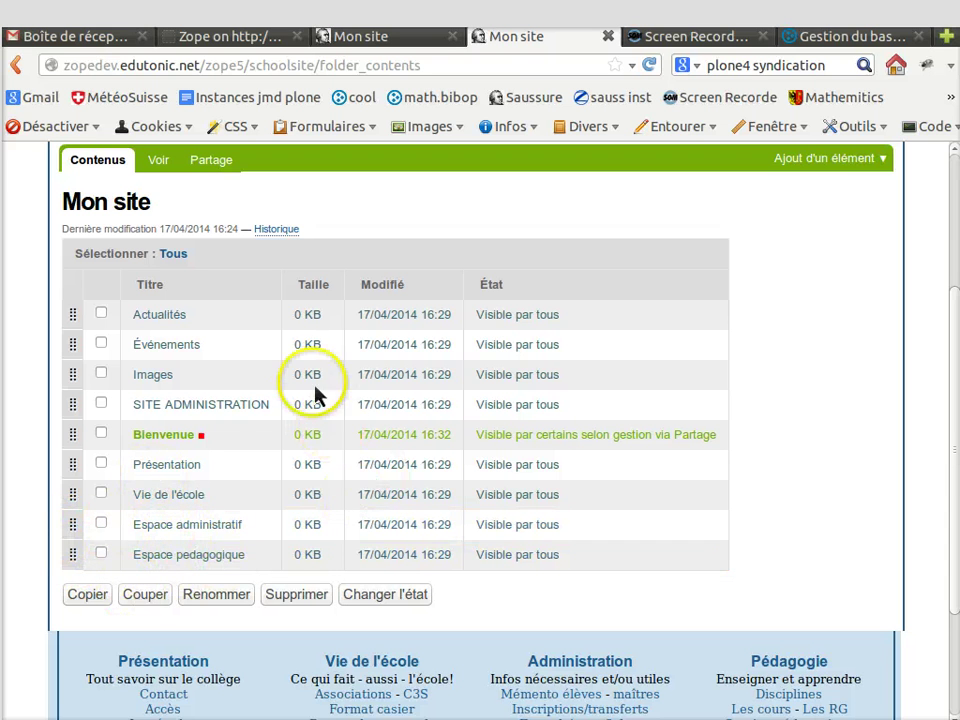
Step: Reload the home page and check the order of the navigation sections against the footer columns
{"action": "scroll", "coordinate": [310, 390], "scroll_direction": "up", "scroll_amount": 4}
{"action": "left_click", "coordinate": [287, 250]}
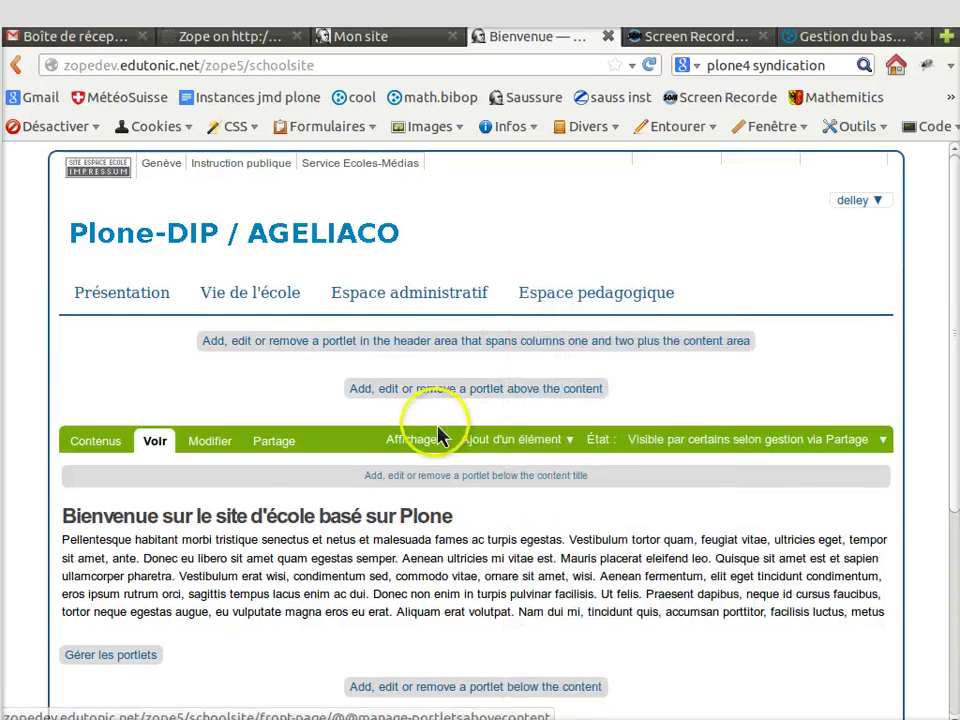
{"action": "scroll", "coordinate": [437, 425], "scroll_direction": "down", "scroll_amount": 4}
{"action": "scroll", "coordinate": [407, 400], "scroll_direction": "up", "scroll_amount": 4}
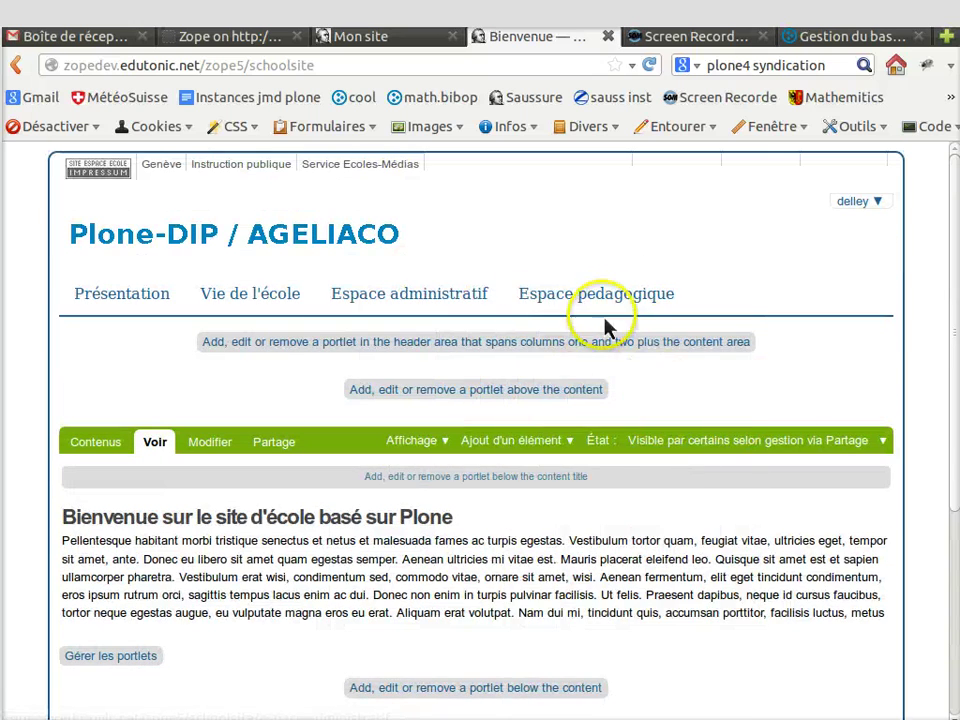
{"action": "mouse_move", "coordinate": [583, 322]}
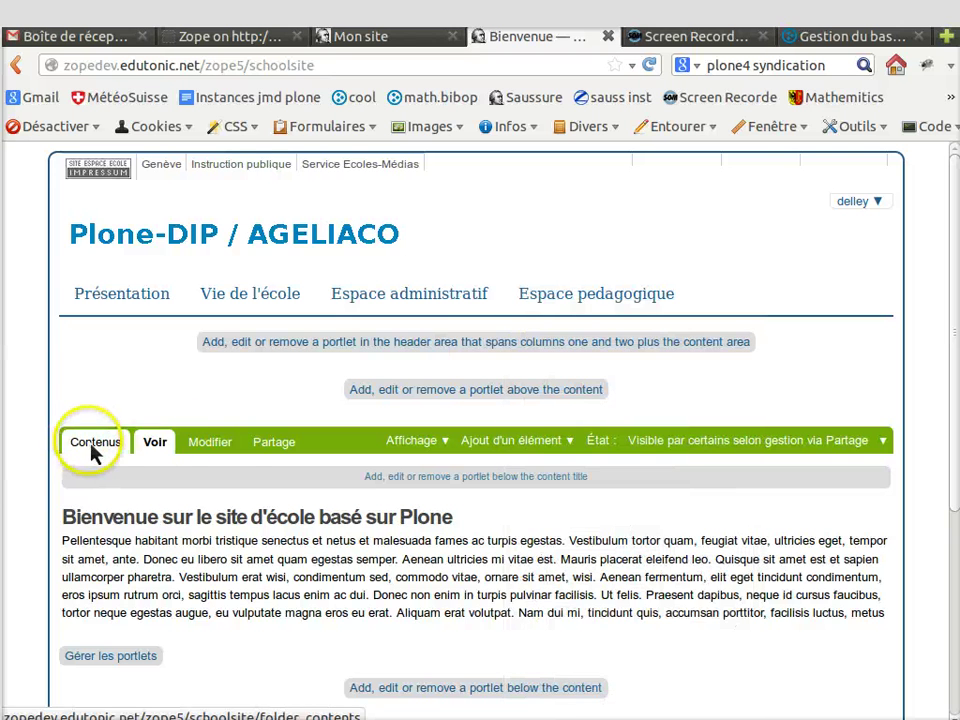
Step: Rename the "Espace pedagogique" folder's title to "Espace pédagogique" in the site's root contents
{"action": "left_click", "coordinate": [93, 452]}
{"action": "scroll", "coordinate": [221, 579], "scroll_direction": "down", "scroll_amount": 2}
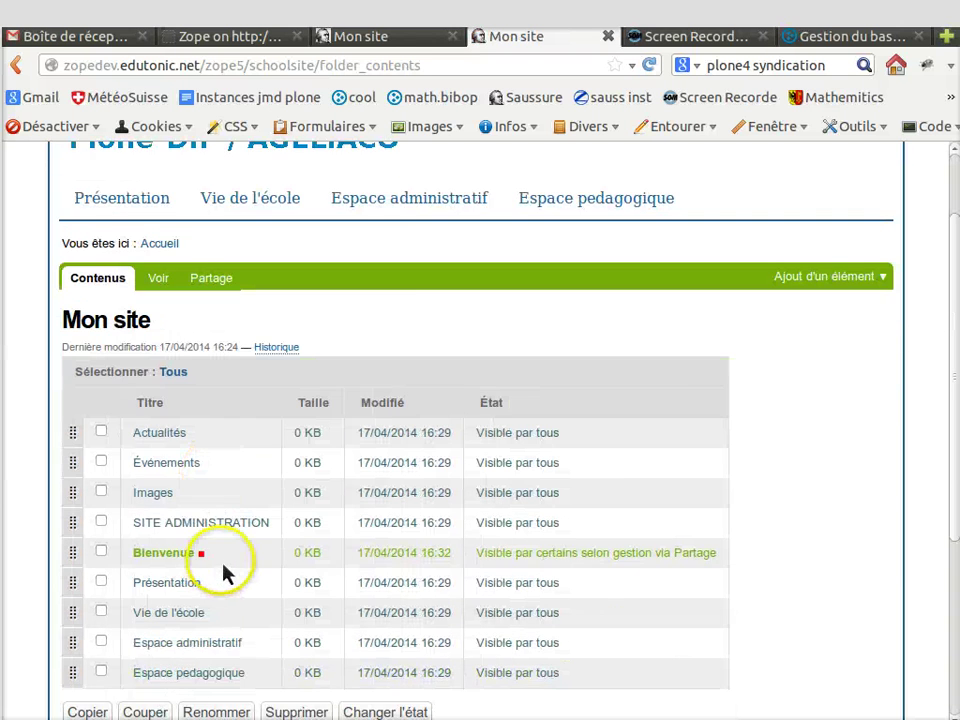
{"action": "scroll", "coordinate": [110, 543], "scroll_direction": "down", "scroll_amount": 3}
{"action": "left_click", "coordinate": [101, 500]}
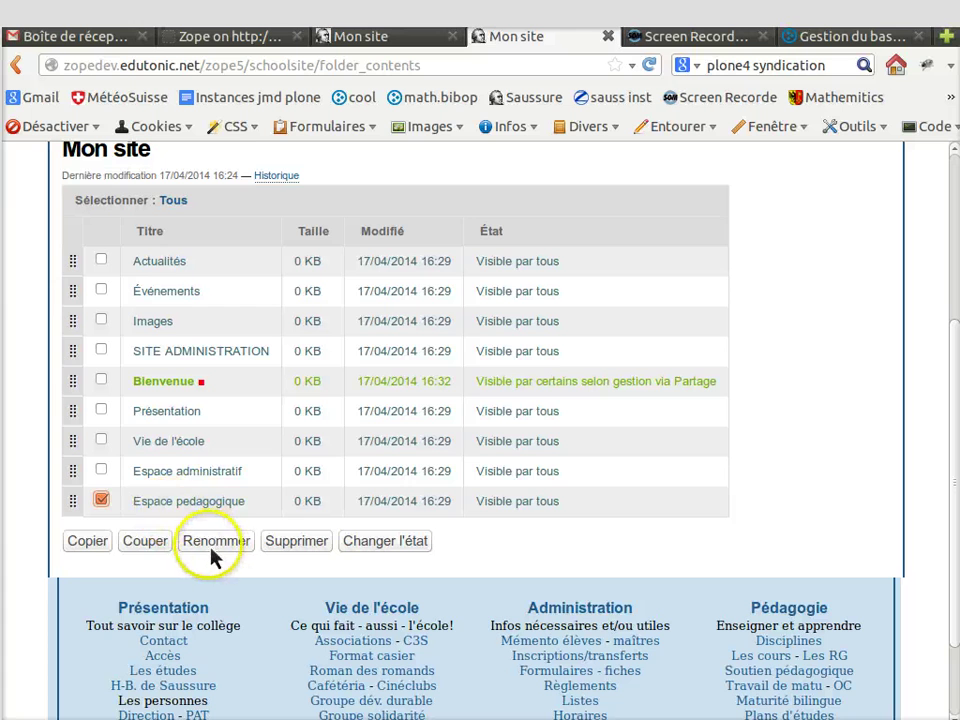
{"action": "left_click", "coordinate": [212, 543]}
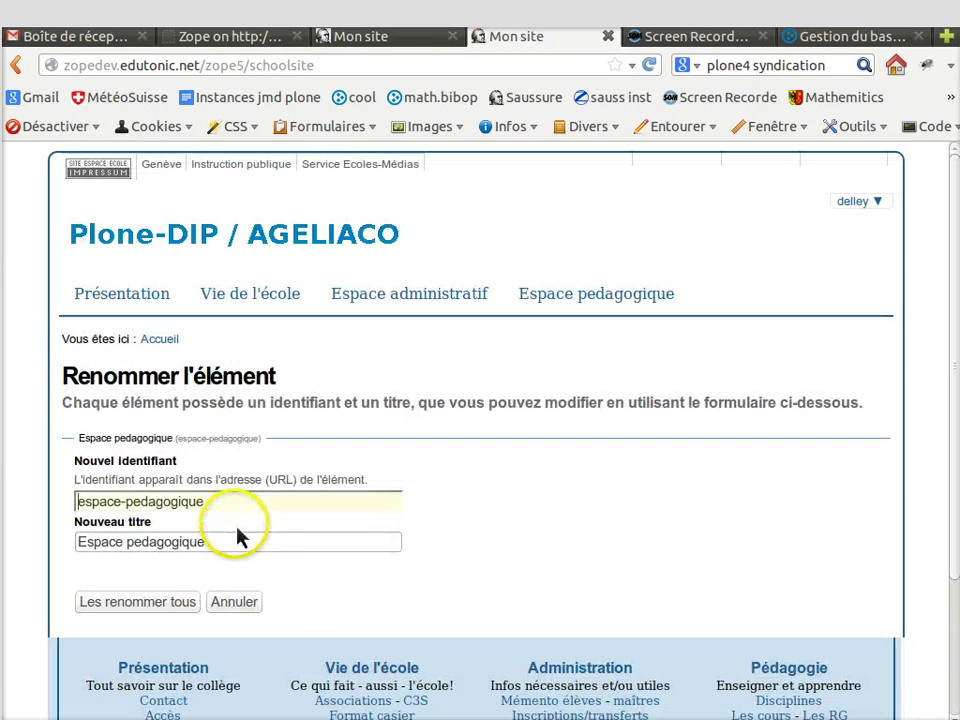
{"action": "left_click", "coordinate": [141, 543]}
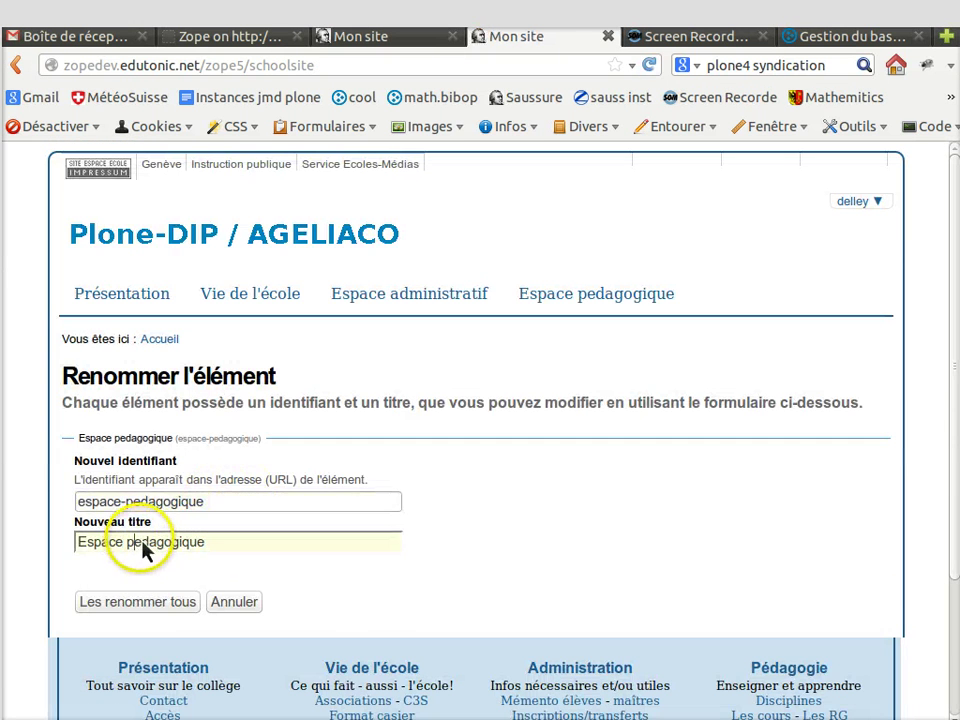
{"action": "key", "text": "BackSpace"}
{"action": "type", "text": "é"}
{"action": "left_click", "coordinate": [145, 602]}
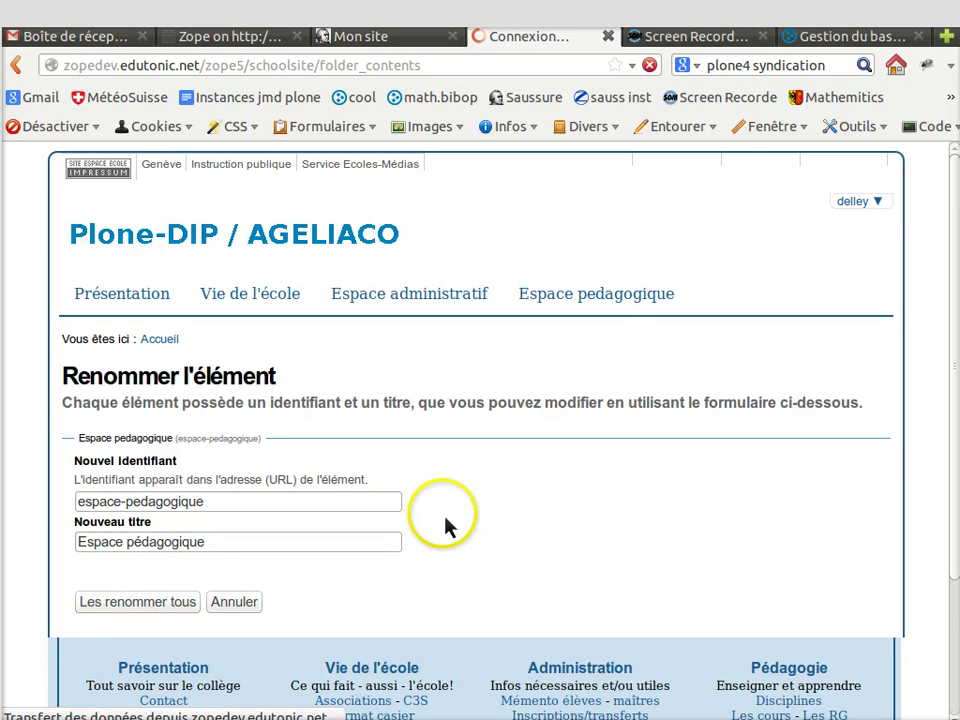
Step: Return to the home page and compare the navigation sections and their submenus with the four footer columns
{"action": "left_click", "coordinate": [265, 258]}
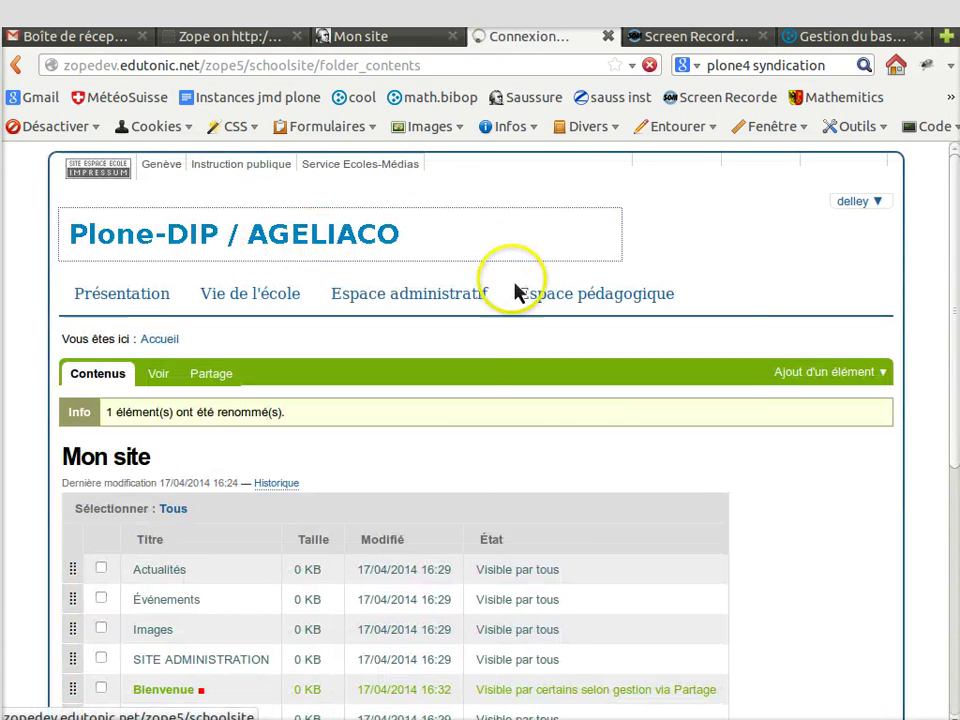
{"action": "mouse_move", "coordinate": [600, 298]}
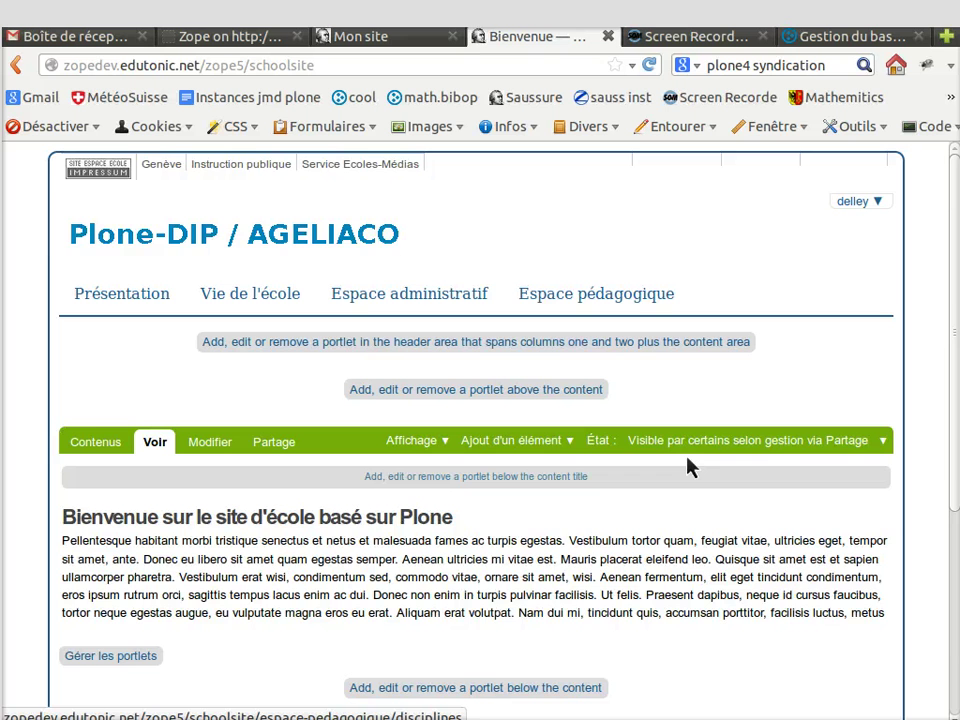
{"action": "scroll", "coordinate": [585, 565], "scroll_direction": "down", "scroll_amount": 4}
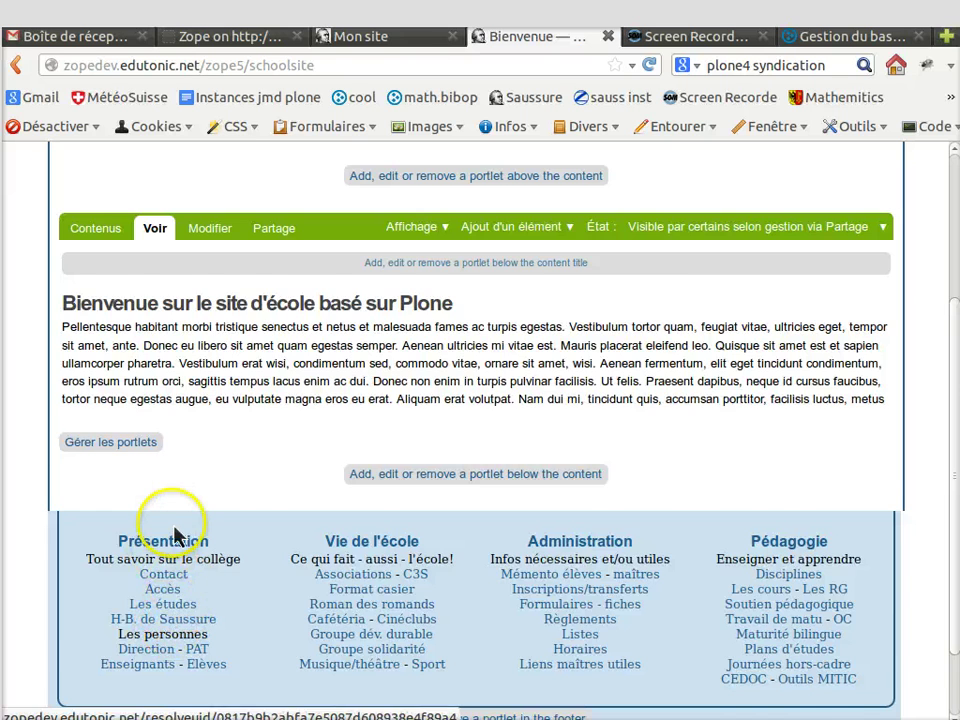
{"action": "scroll", "coordinate": [171, 521], "scroll_direction": "up", "scroll_amount": 3}
{"action": "mouse_move", "coordinate": [388, 254]}
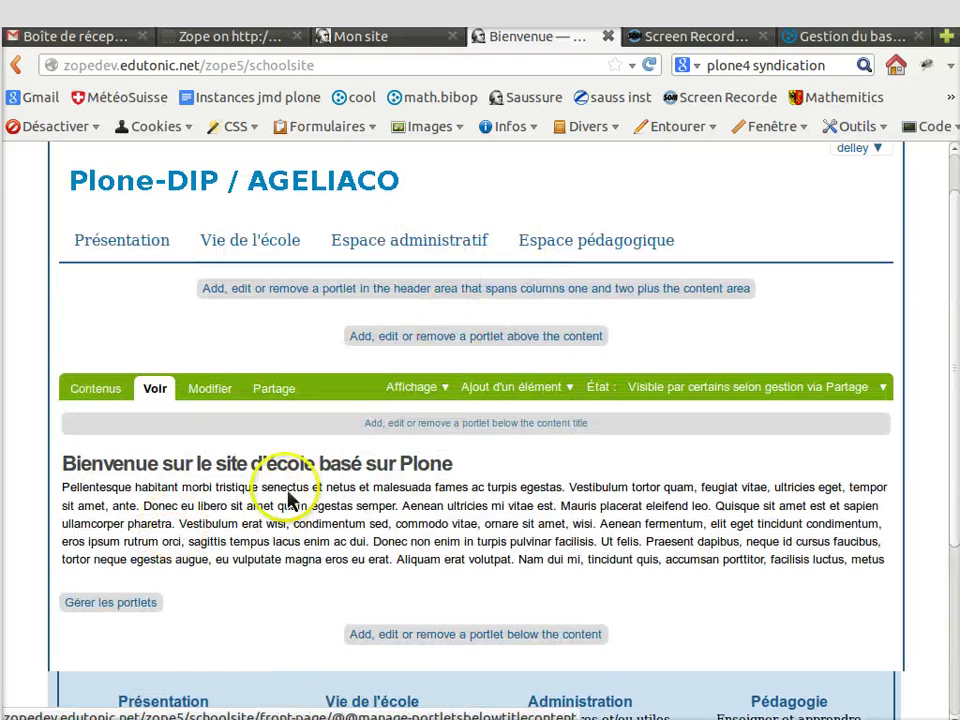
{"action": "scroll", "coordinate": [293, 500], "scroll_direction": "down", "scroll_amount": 3}
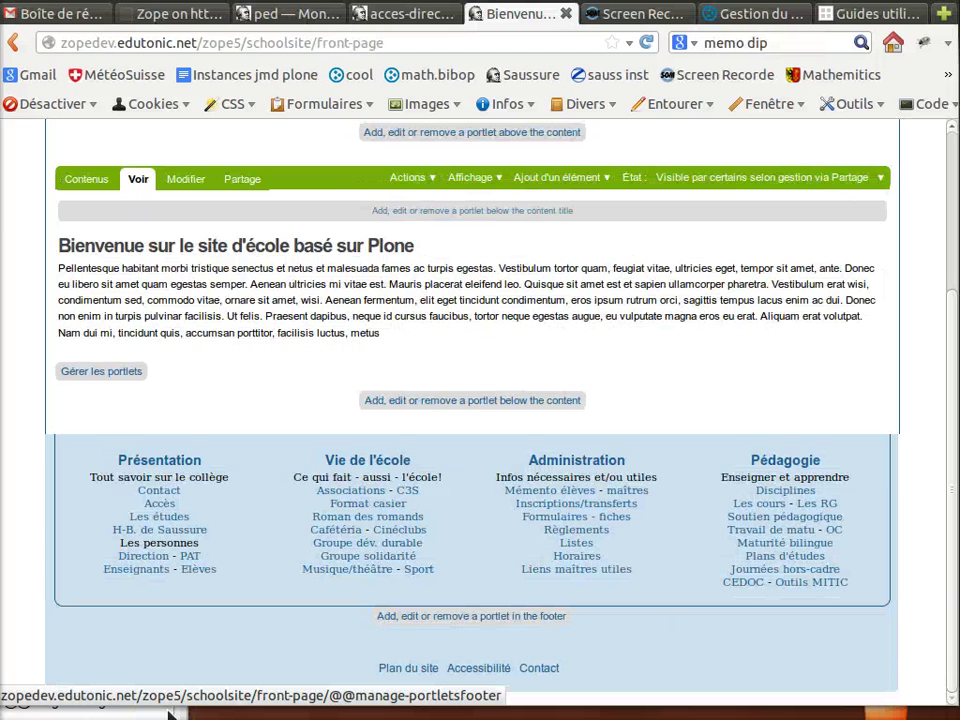
Step: Open the front page's footer portlet management and start adding a static text portlet in Footer Portlet E
{"action": "left_click", "coordinate": [471, 617]}
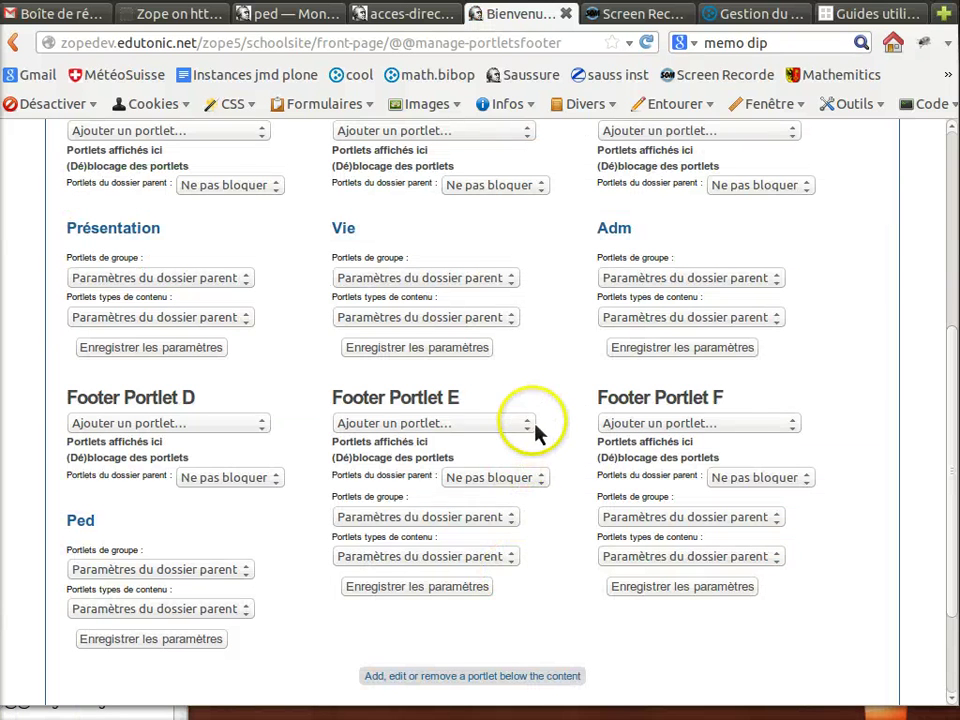
{"action": "left_click", "coordinate": [530, 425]}
{"action": "left_click", "coordinate": [398, 638]}
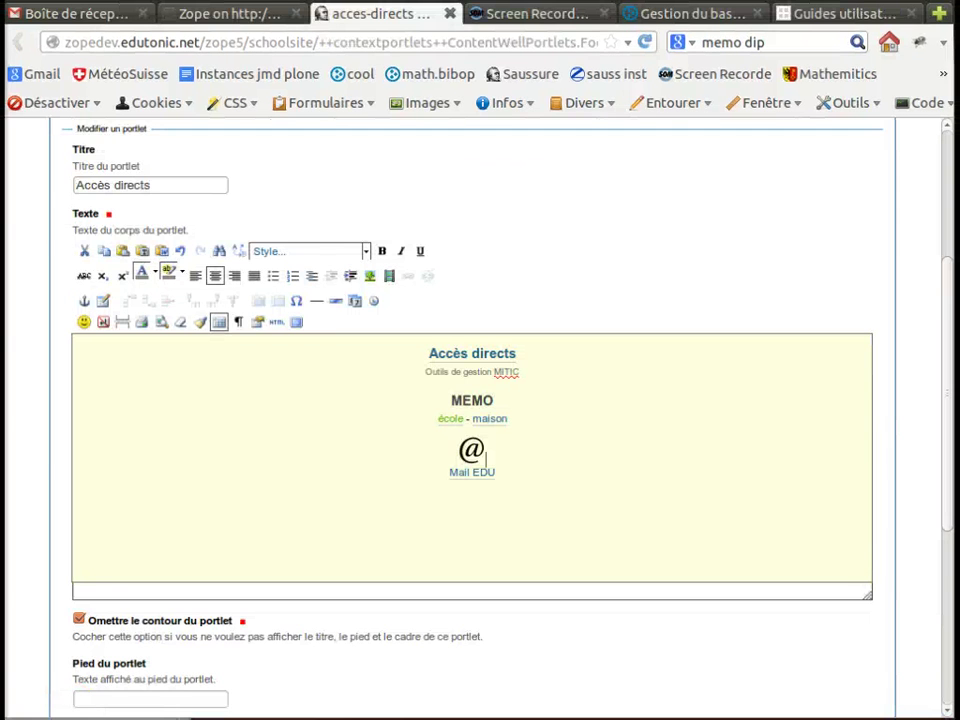
Step: Examine the "Accès directs" portlet's HTML source and the sample footer code on the "Gestion du bas de page" documentation page
{"action": "left_click", "coordinate": [284, 330]}
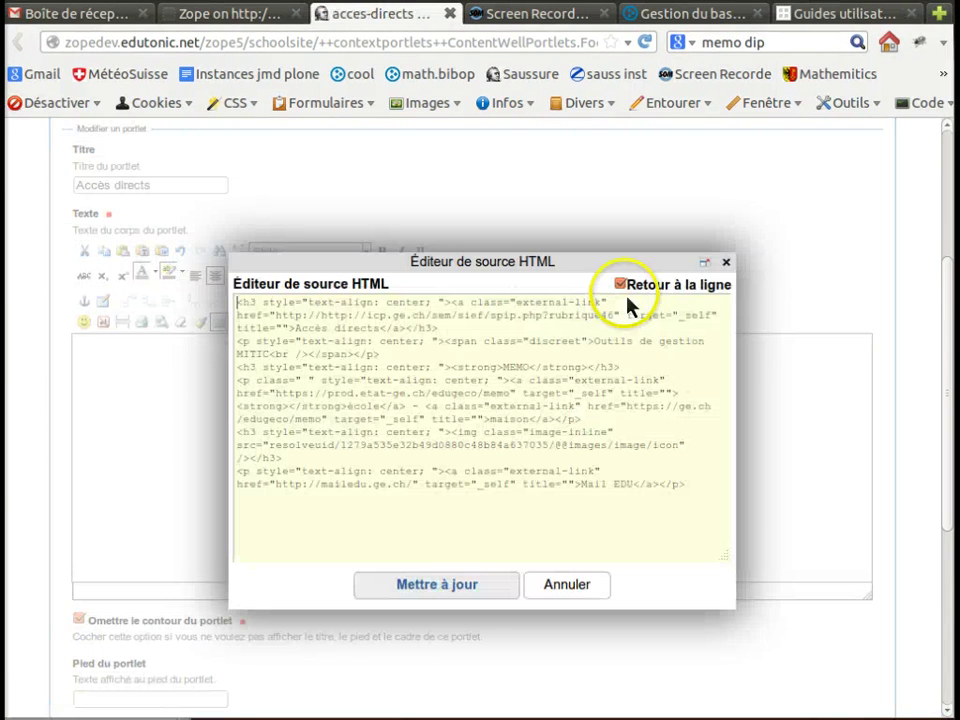
{"action": "left_click", "coordinate": [725, 262]}
{"action": "left_click", "coordinate": [728, 20]}
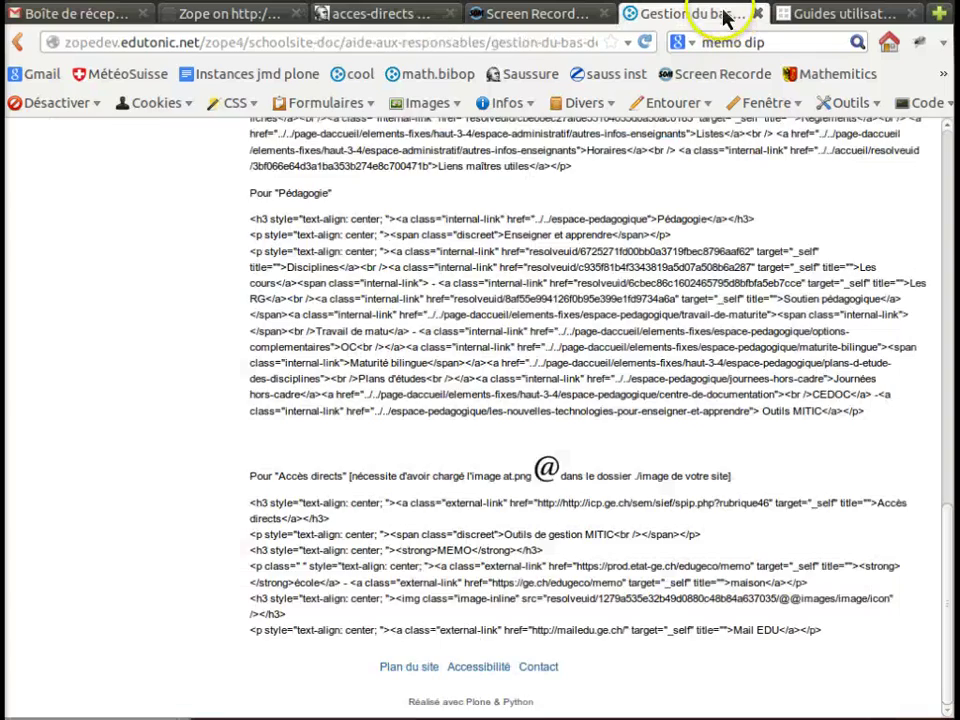
{"action": "scroll", "coordinate": [527, 333], "scroll_direction": "up", "scroll_amount": 15}
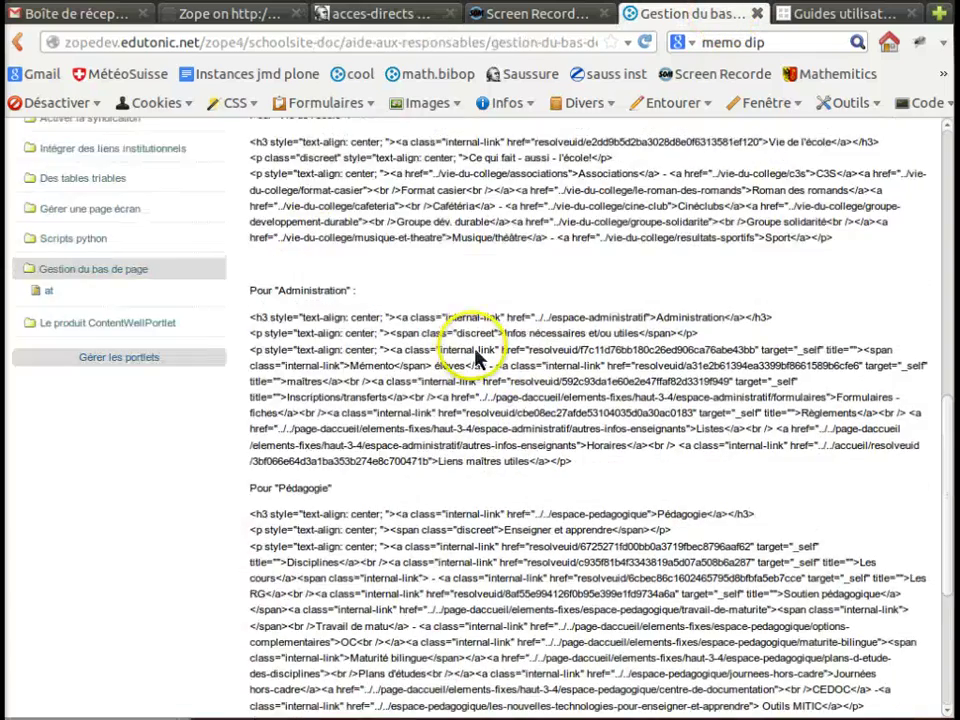
{"action": "scroll", "coordinate": [955, 420], "scroll_direction": "up", "scroll_amount": 4}
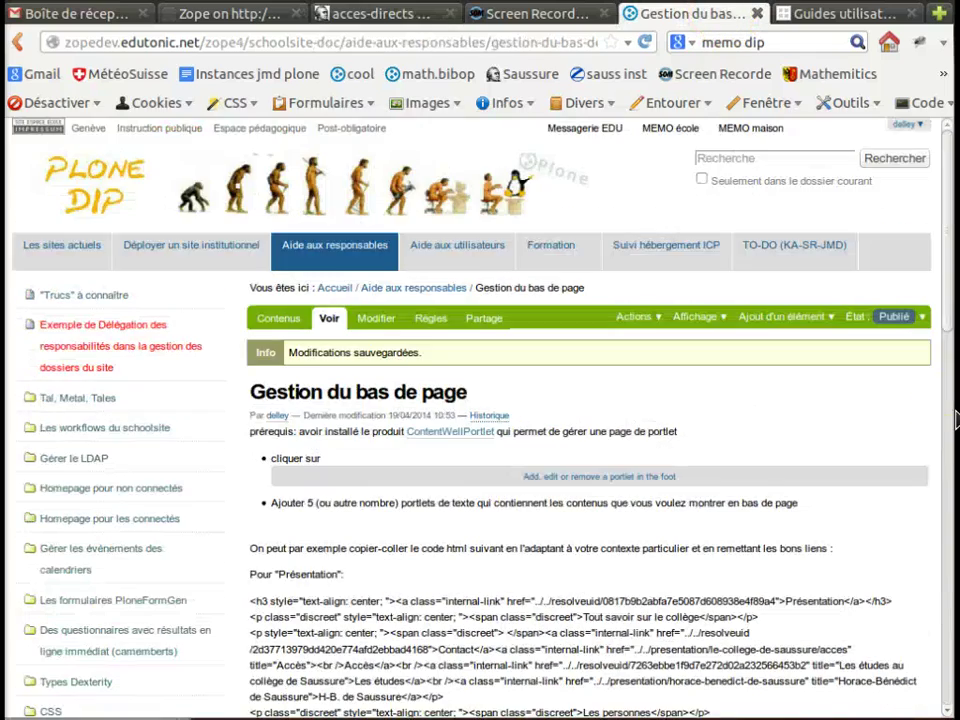
{"action": "scroll", "coordinate": [955, 420], "scroll_direction": "down", "scroll_amount": 20}
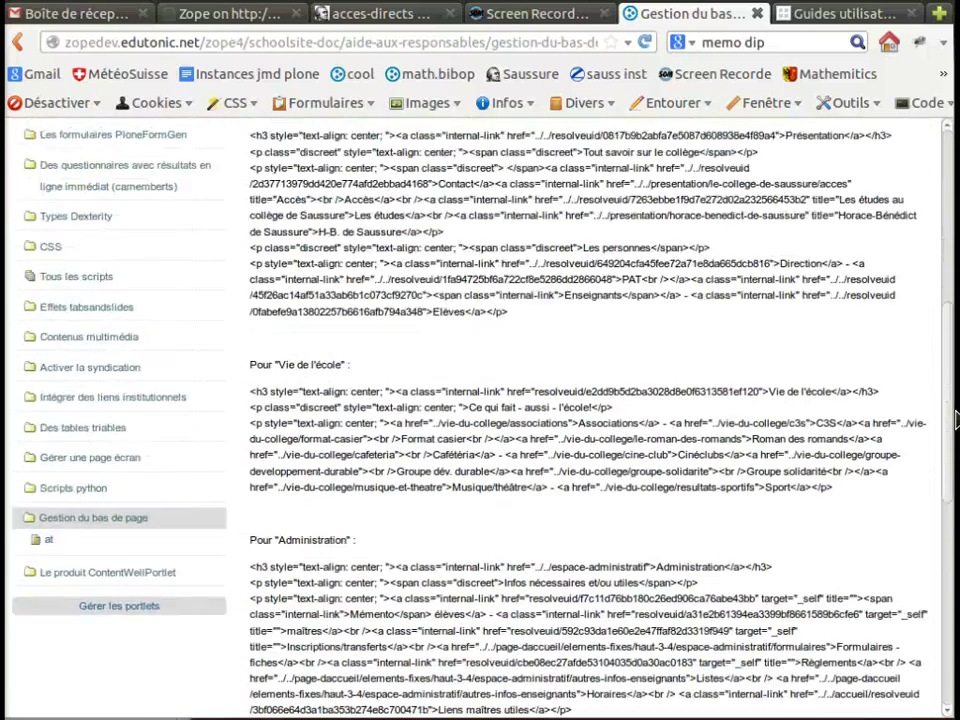
{"action": "scroll", "coordinate": [955, 420], "scroll_direction": "down", "scroll_amount": 4}
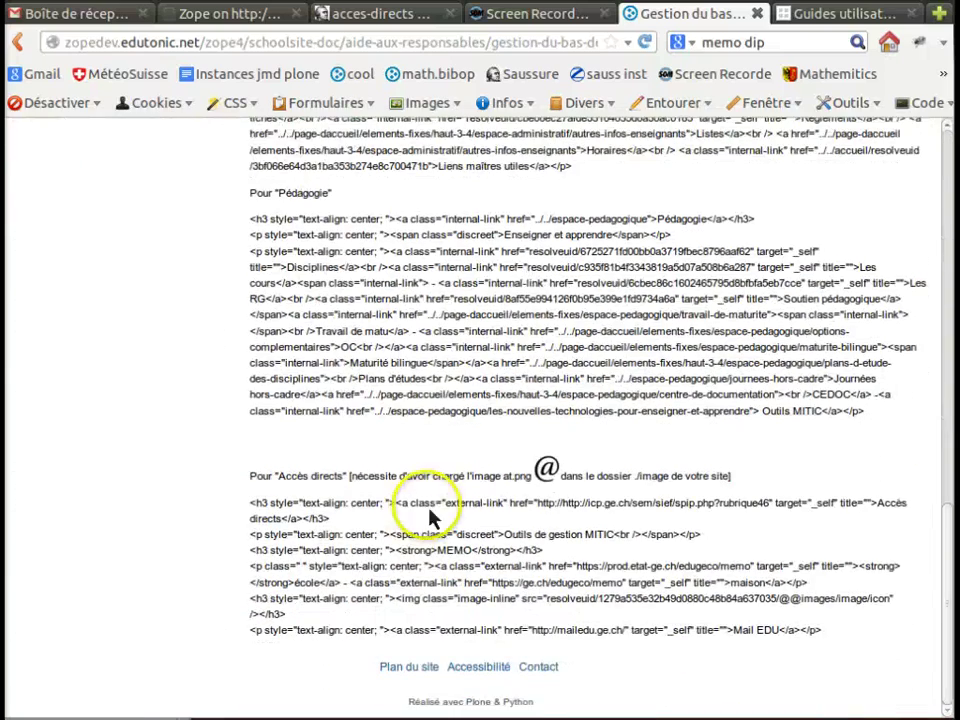
Step: Insert the "at" image from the Images folder above "Mail EDU" at Icon (32x32) size and save the "Accès directs" portlet
{"action": "left_click", "coordinate": [375, 13]}
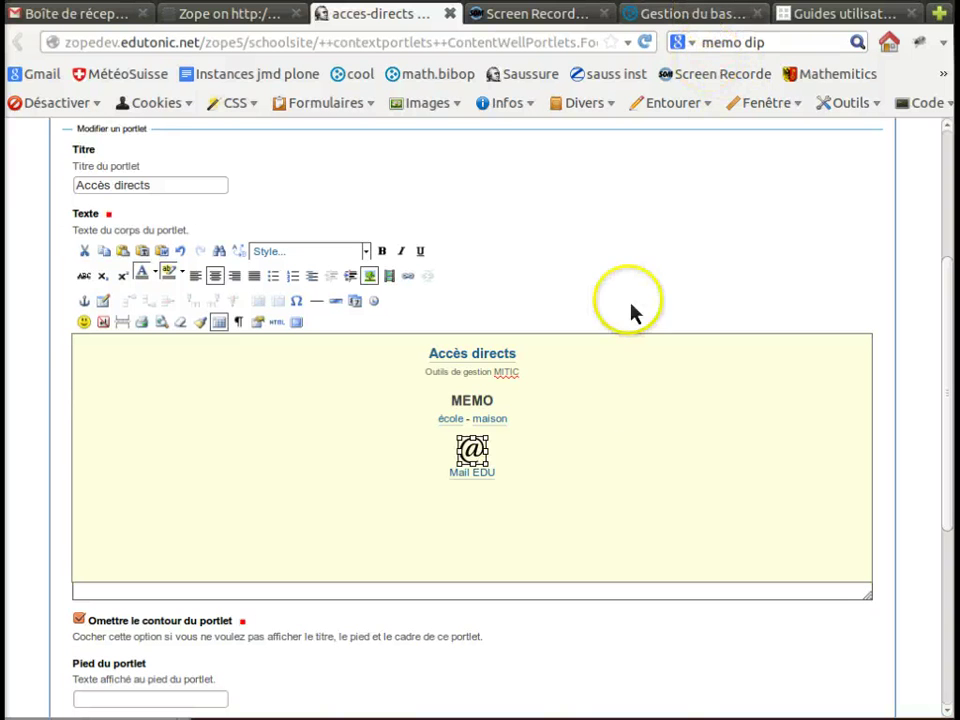
{"action": "left_click", "coordinate": [545, 478]}
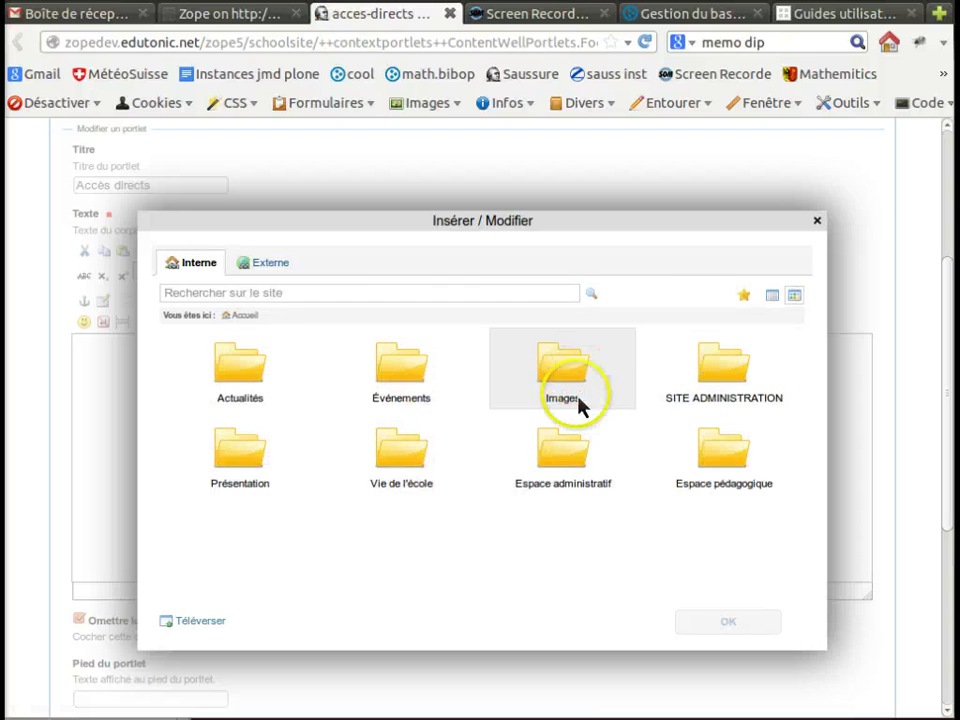
{"action": "left_click", "coordinate": [579, 401]}
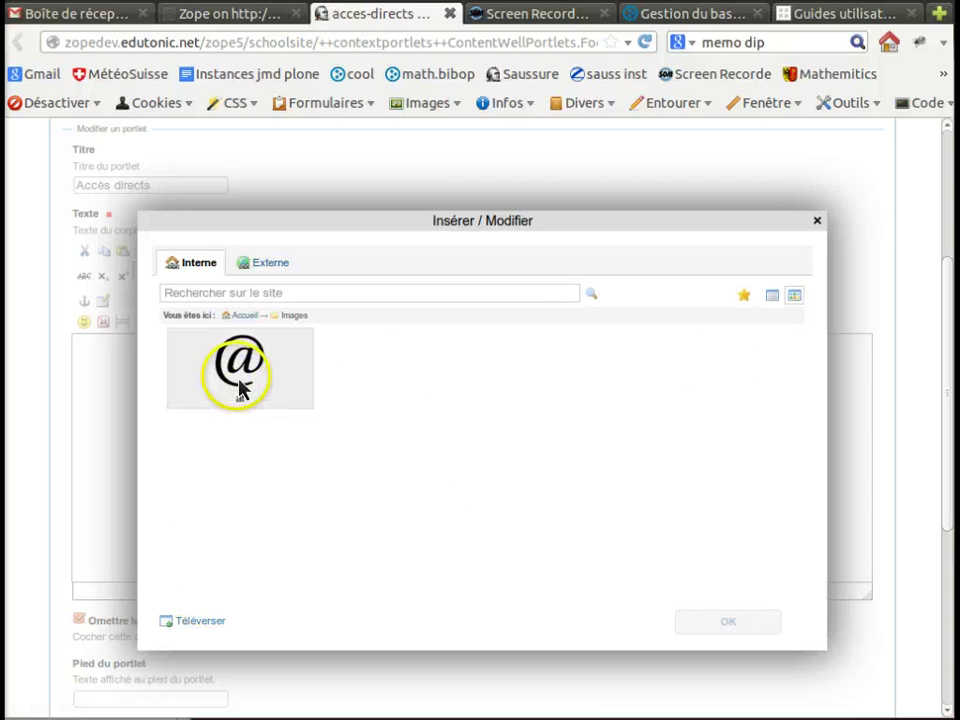
{"action": "left_click", "coordinate": [204, 624]}
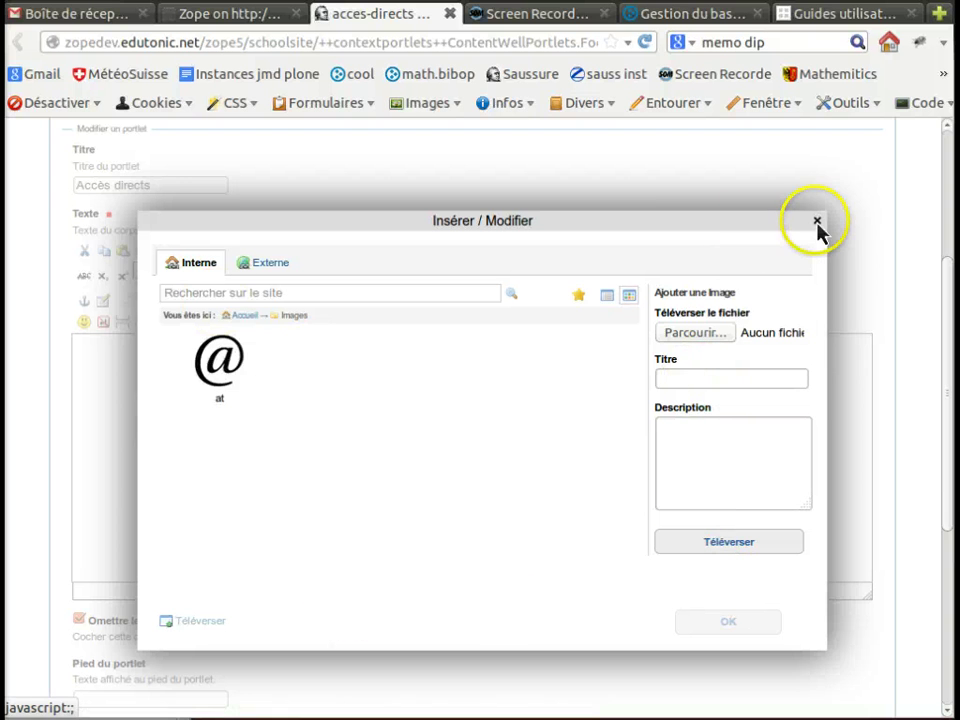
{"action": "left_click", "coordinate": [242, 378]}
{"action": "left_click", "coordinate": [776, 551]}
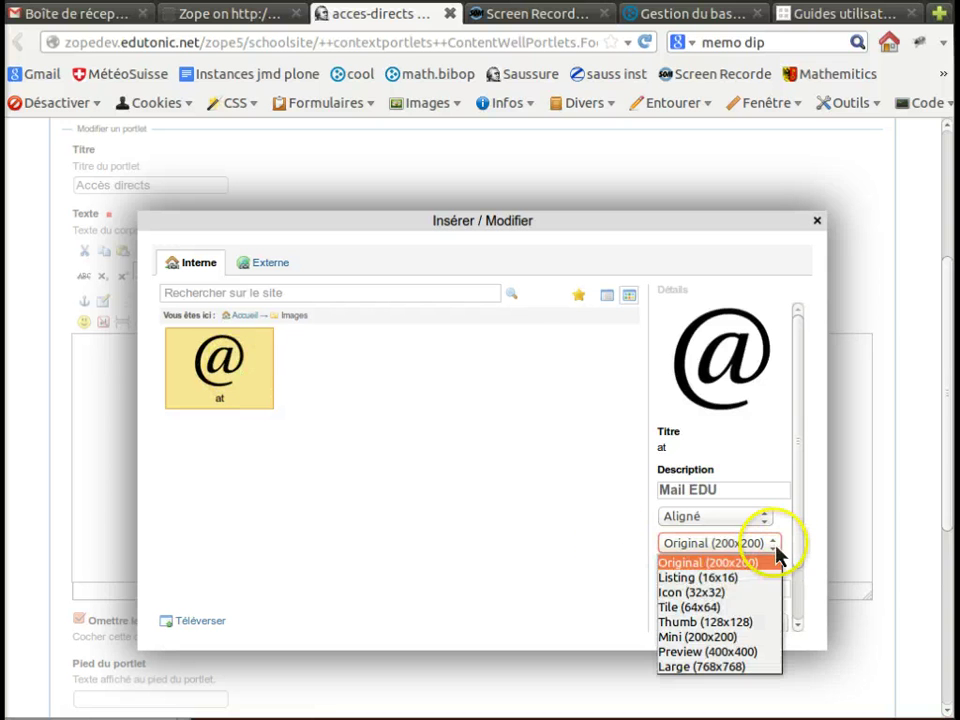
{"action": "left_click", "coordinate": [738, 595]}
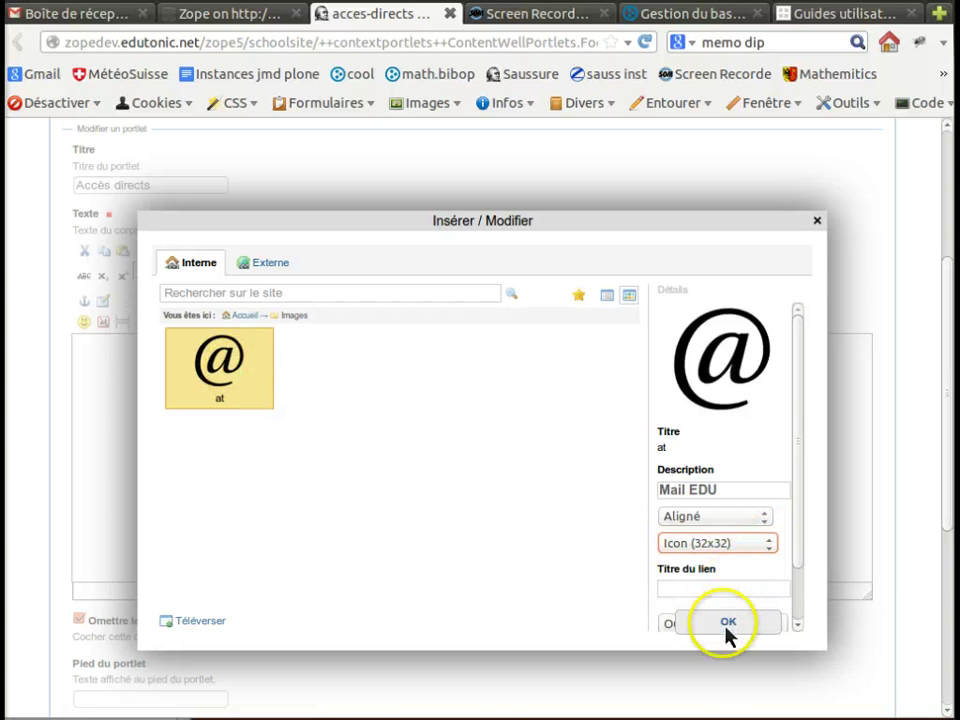
{"action": "left_click", "coordinate": [728, 624]}
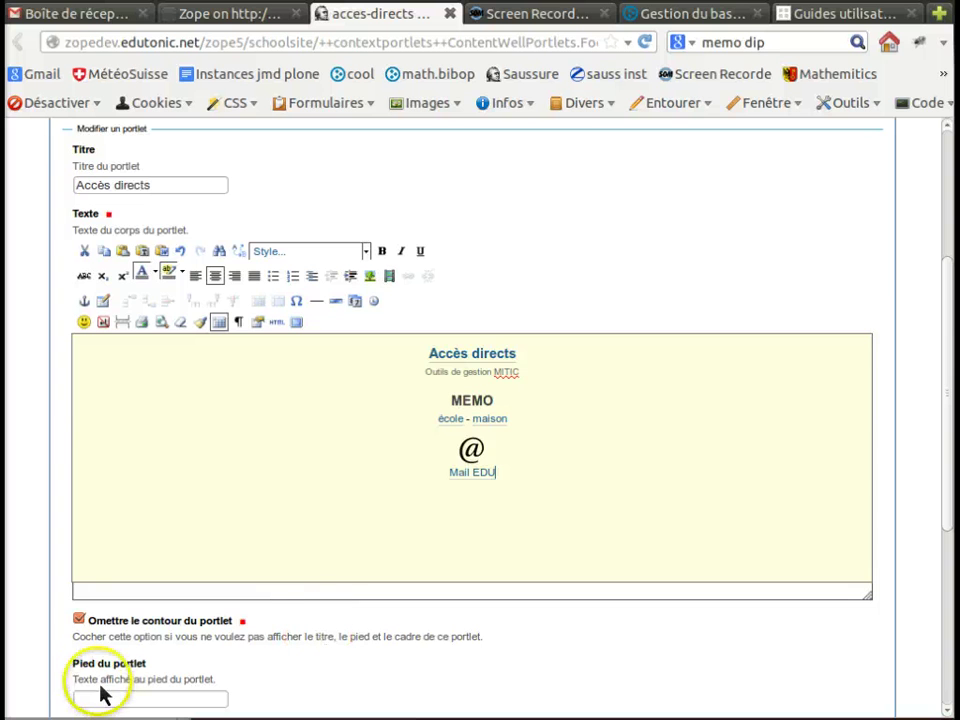
{"action": "scroll", "coordinate": [249, 591], "scroll_direction": "down", "scroll_amount": 5}
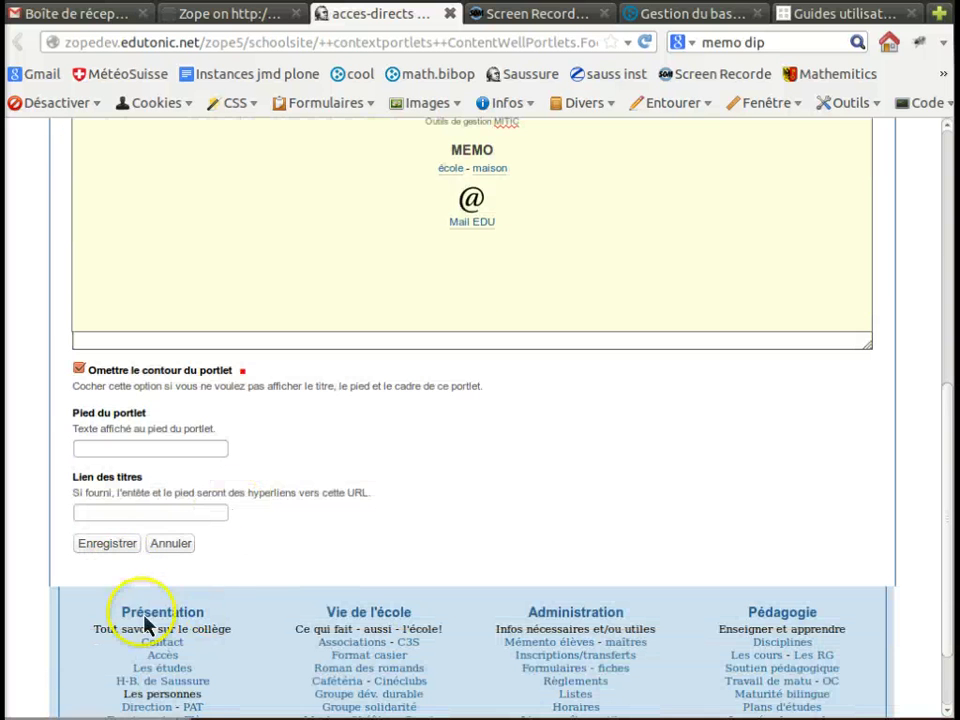
{"action": "left_click", "coordinate": [122, 547]}
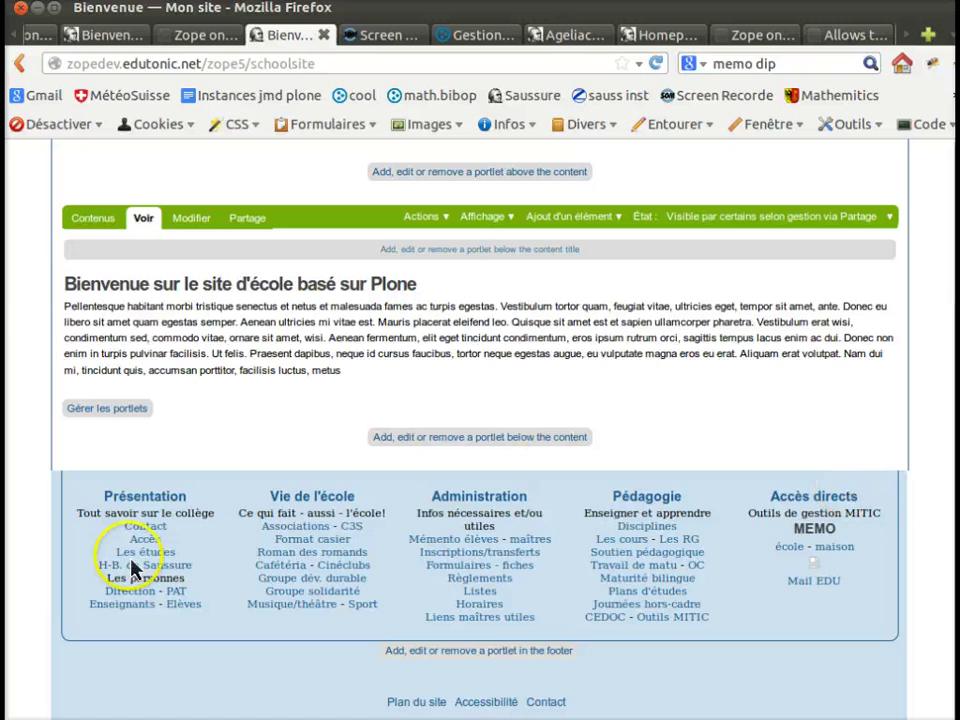
Step: Compare the footer of the "Autres calendriers" page under "Espace administratif" with the home page's footer
{"action": "scroll", "coordinate": [135, 568], "scroll_direction": "up", "scroll_amount": 4}
{"action": "mouse_move", "coordinate": [383, 280]}
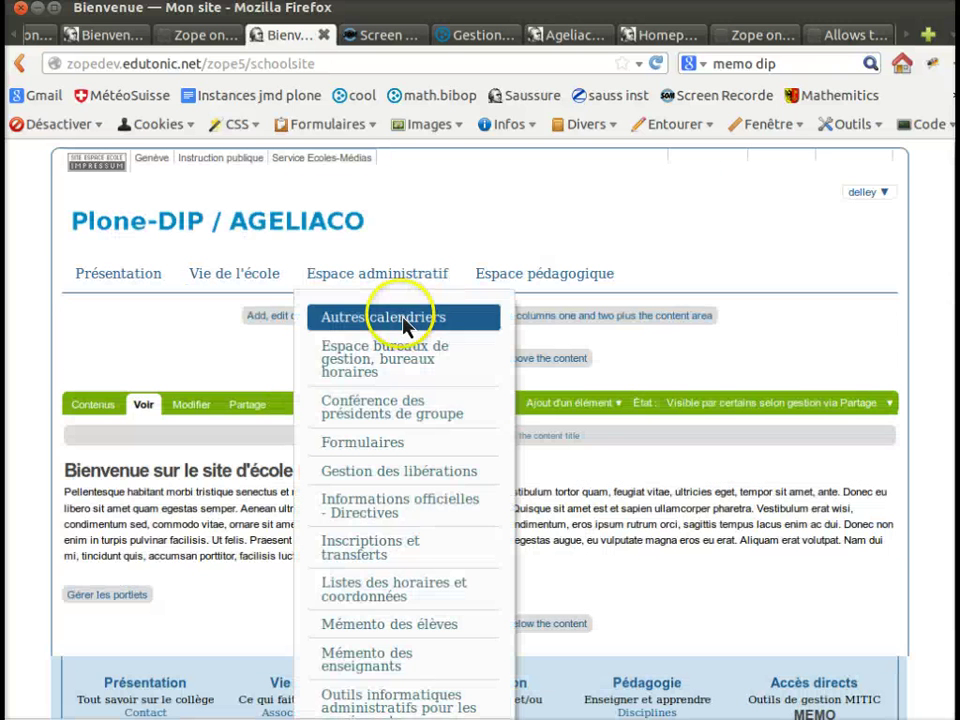
{"action": "left_click", "coordinate": [405, 325]}
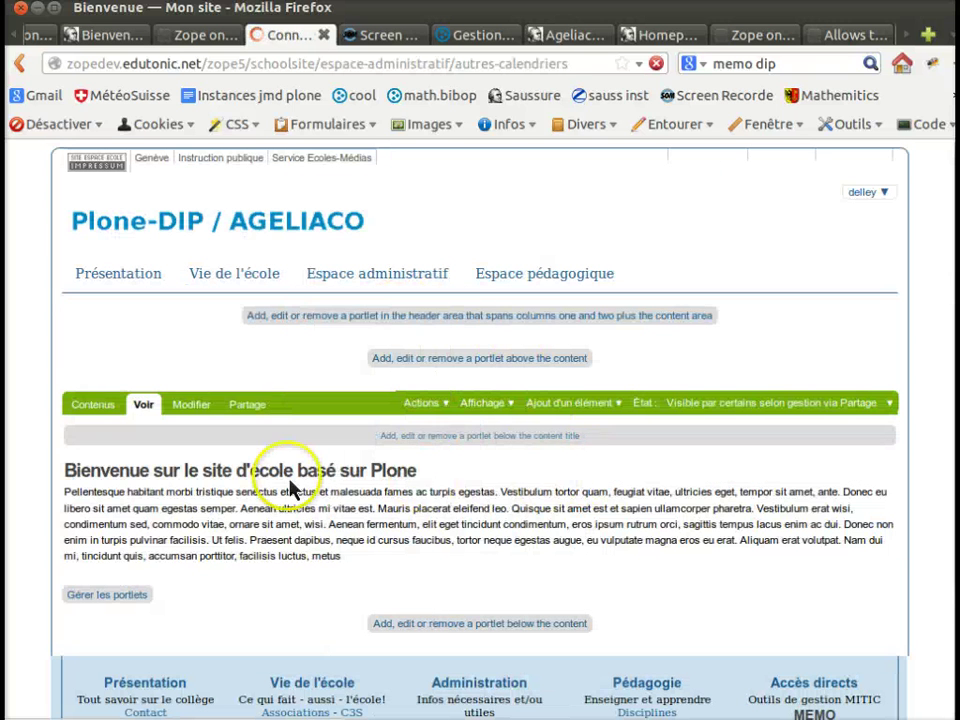
{"action": "scroll", "coordinate": [285, 475], "scroll_direction": "down", "scroll_amount": 9}
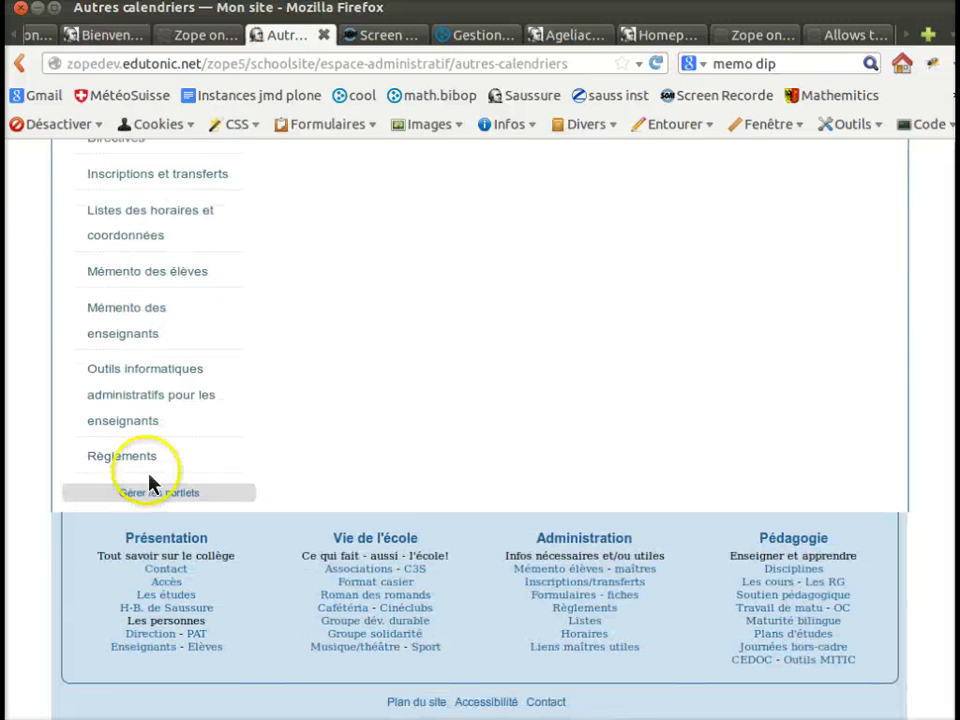
{"action": "scroll", "coordinate": [276, 467], "scroll_direction": "up", "scroll_amount": 10}
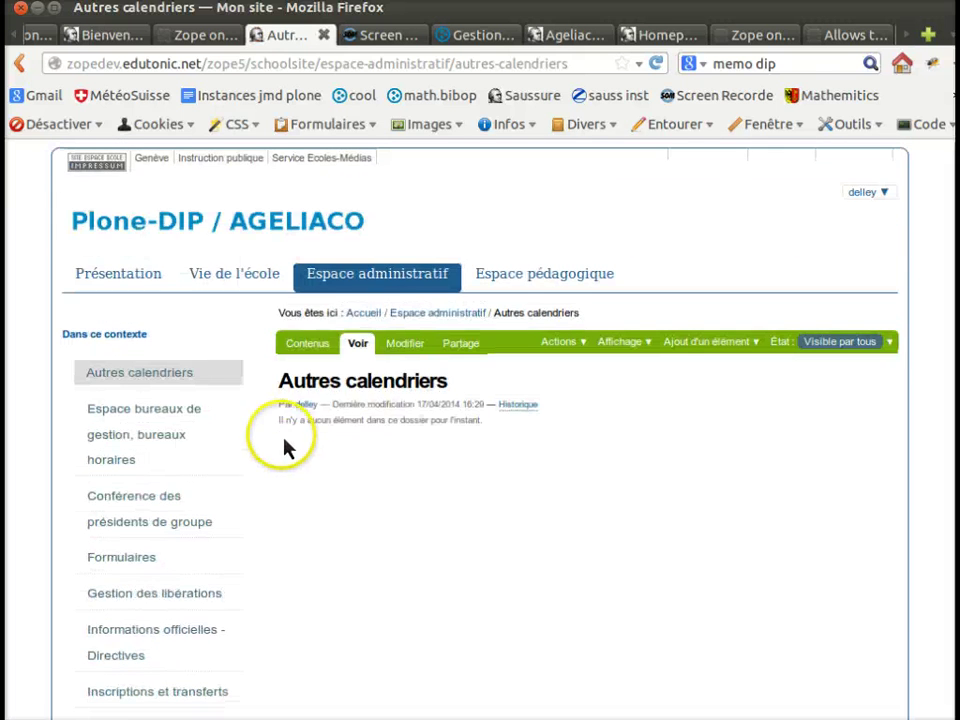
{"action": "left_click", "coordinate": [270, 222]}
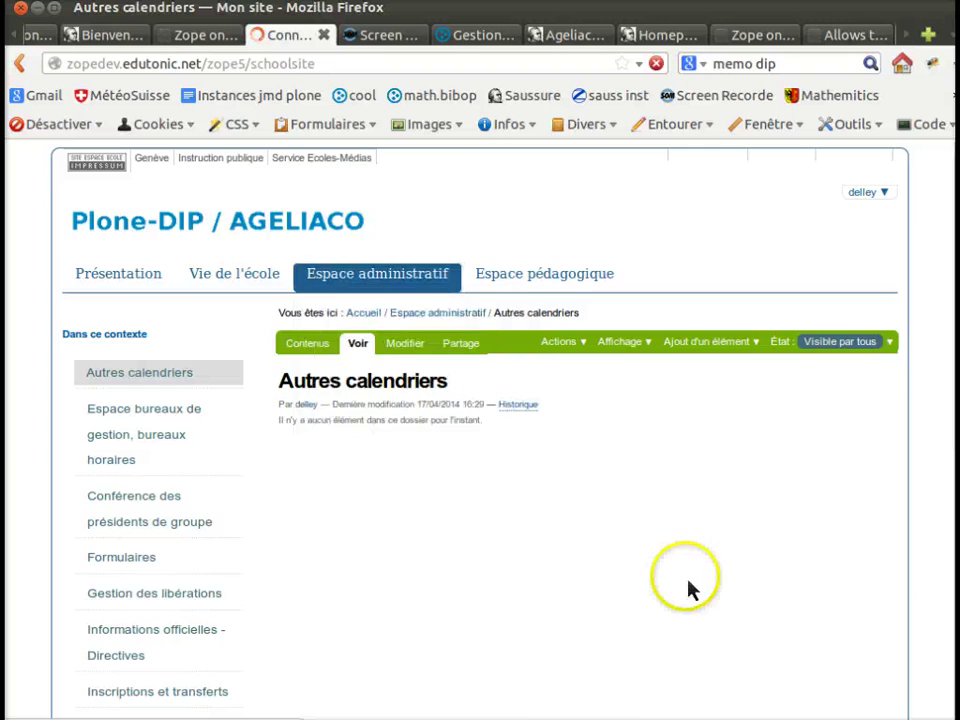
{"action": "scroll", "coordinate": [656, 551], "scroll_direction": "down", "scroll_amount": 3}
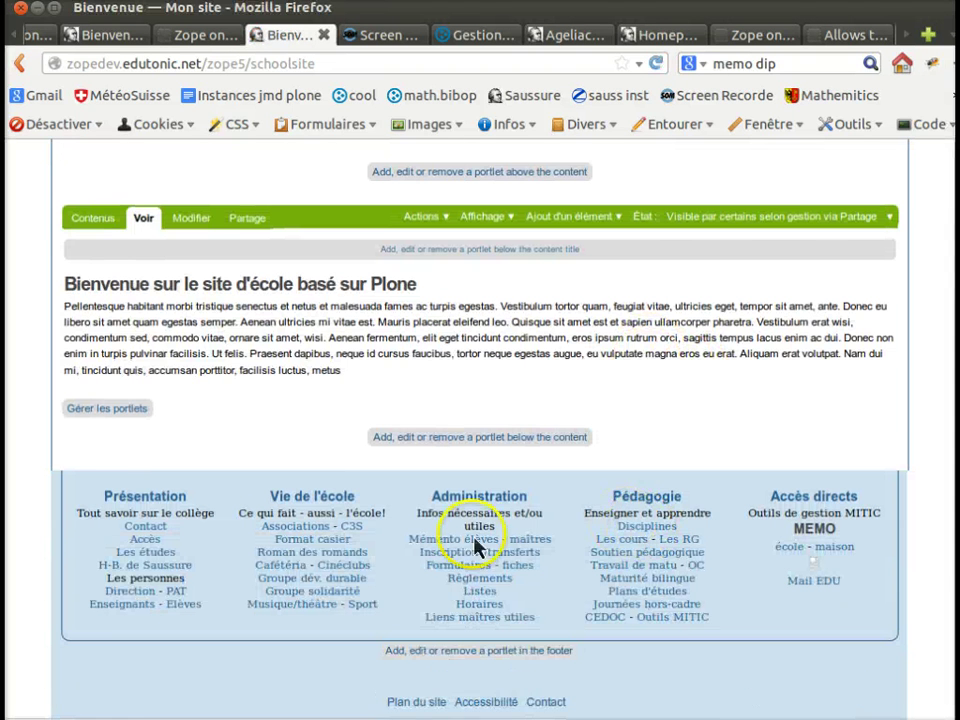